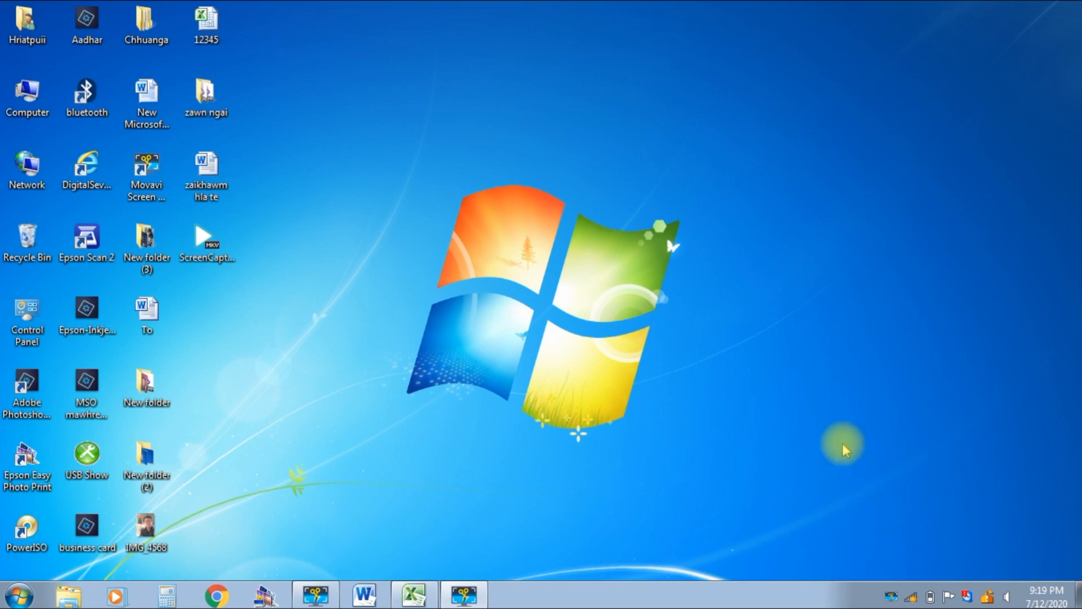
- Refresh the desktop and switch to the open 12345 workbook in Microsoft Excel
right_click(676, 234)
click(710, 280)
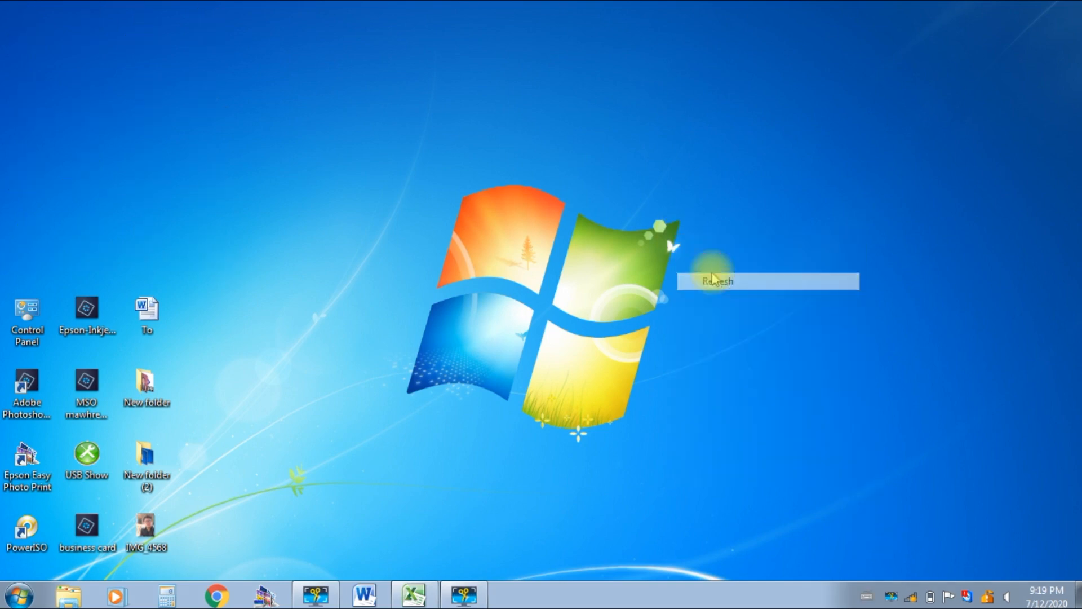
right_click(711, 261)
click(738, 306)
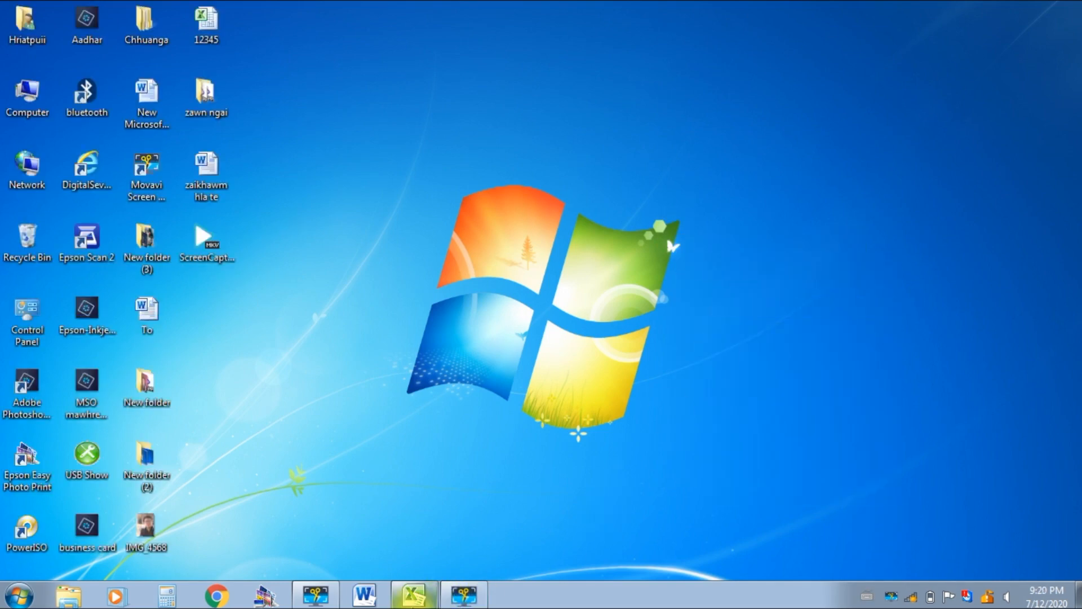
click(414, 597)
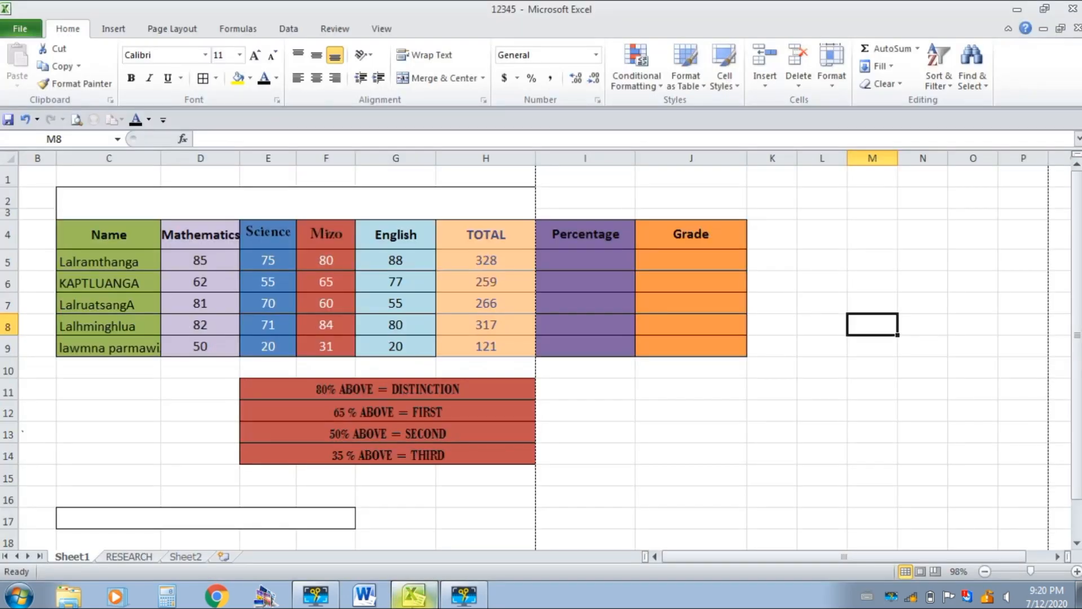
click(606, 432)
click(582, 401)
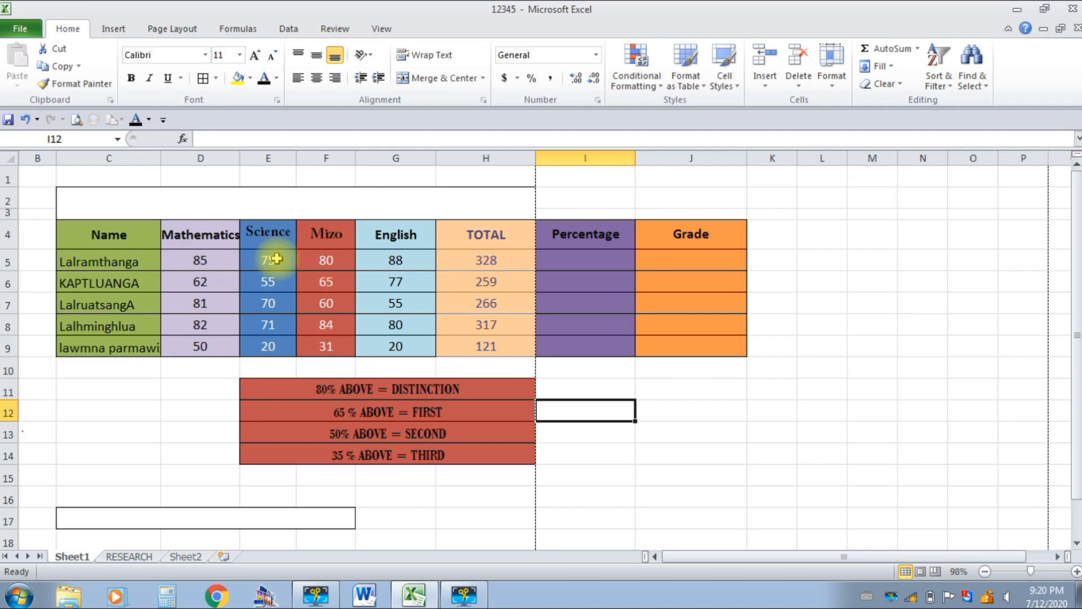
click(562, 260)
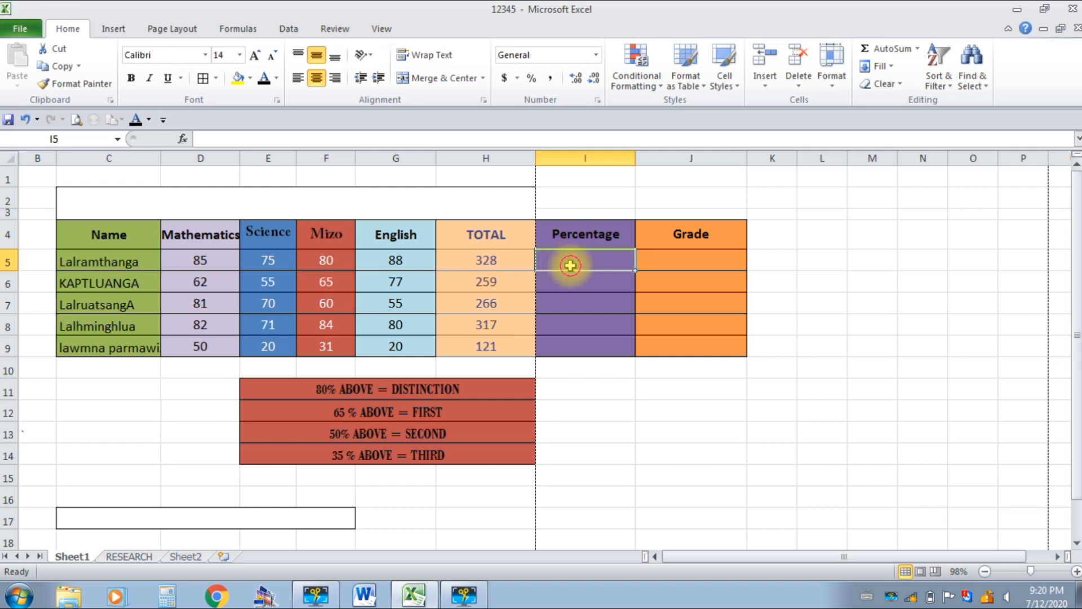
click(560, 295)
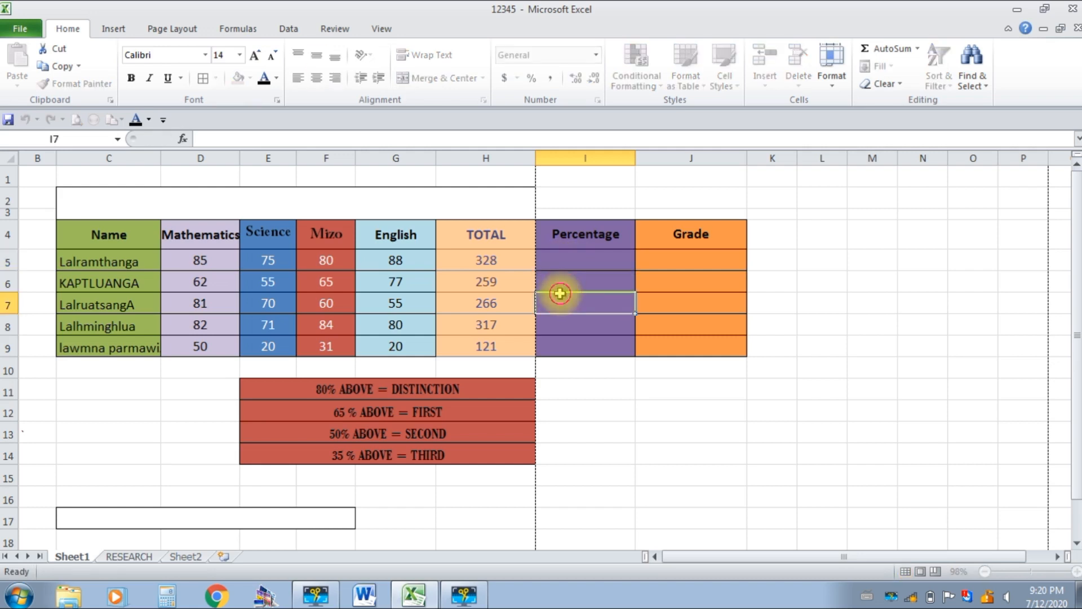
- Calculate the first student's percentage in cell I5 with the formula =H5/400*100
click(568, 260)
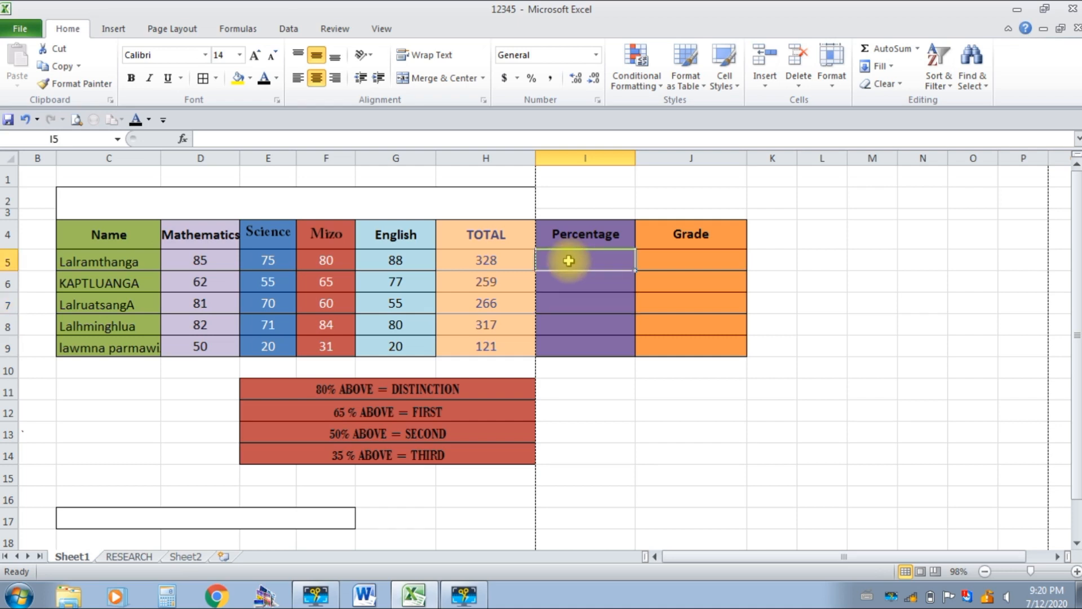
text(=)
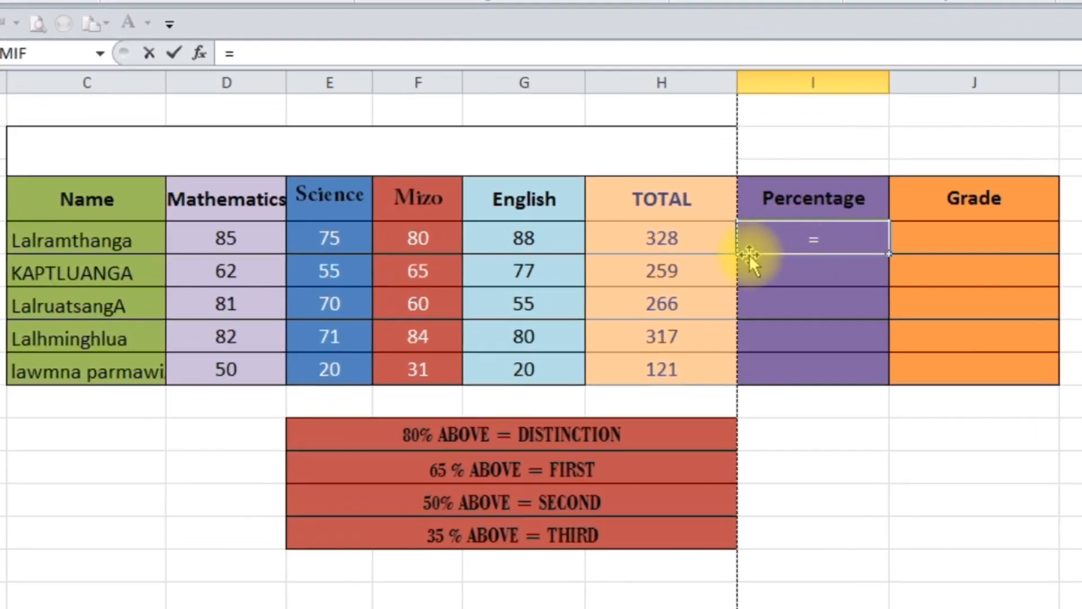
click(679, 238)
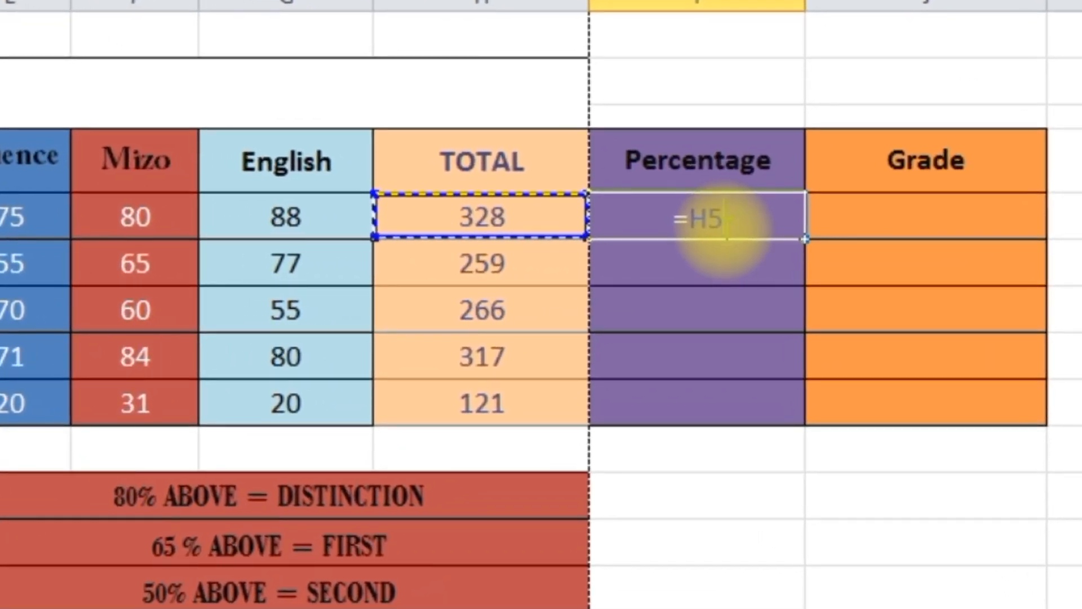
text(/)
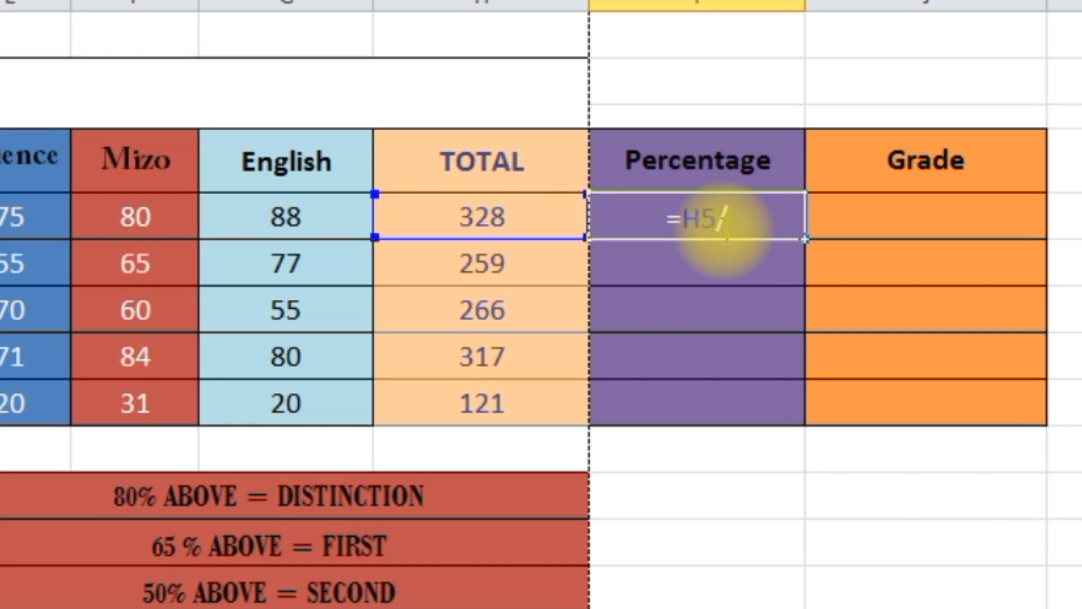
text(4)
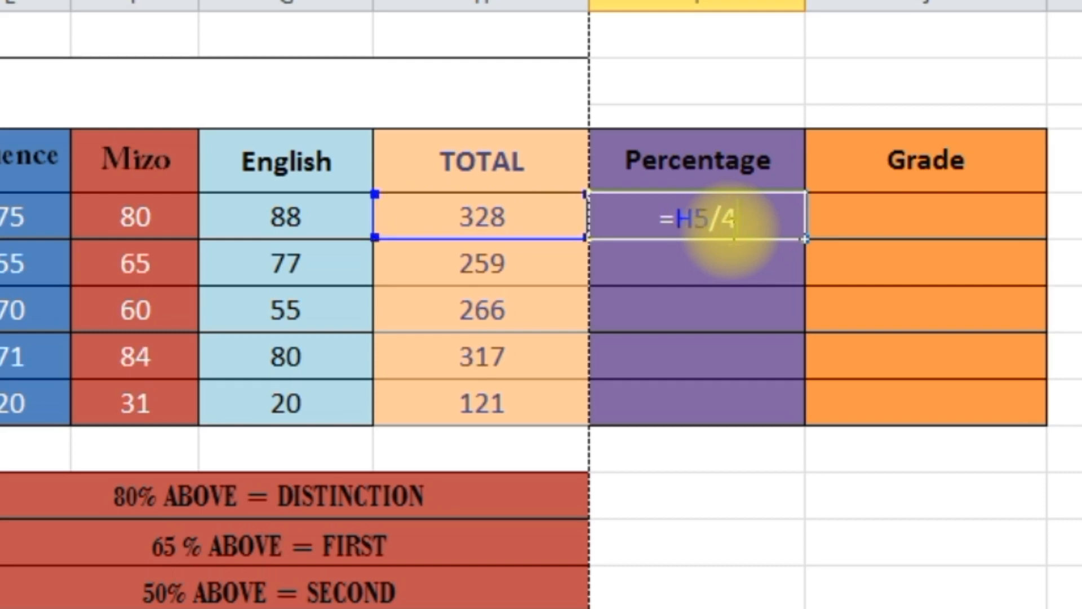
text(00)
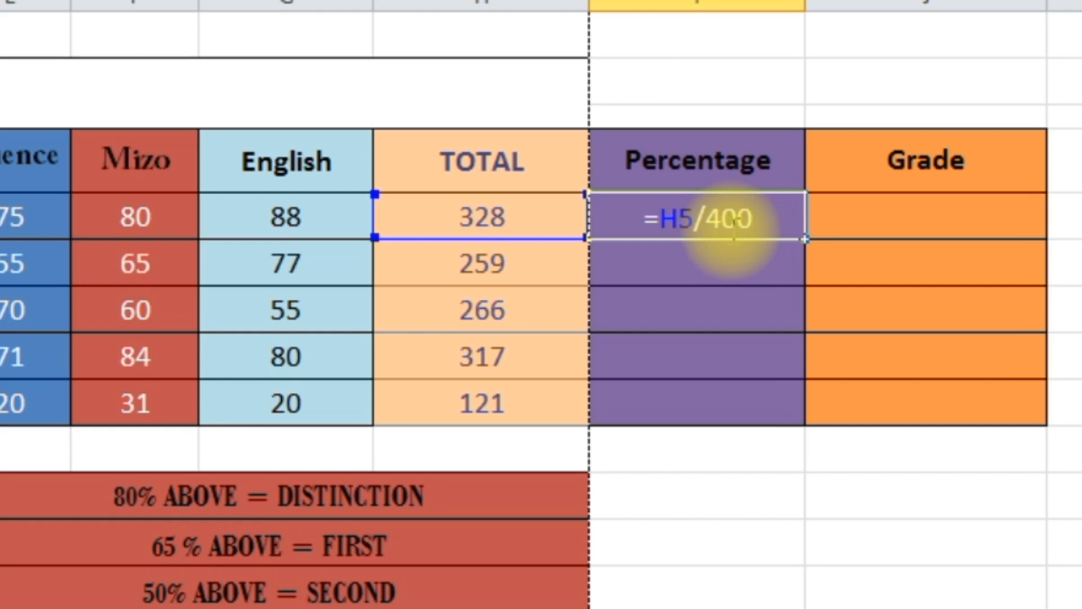
text(*)
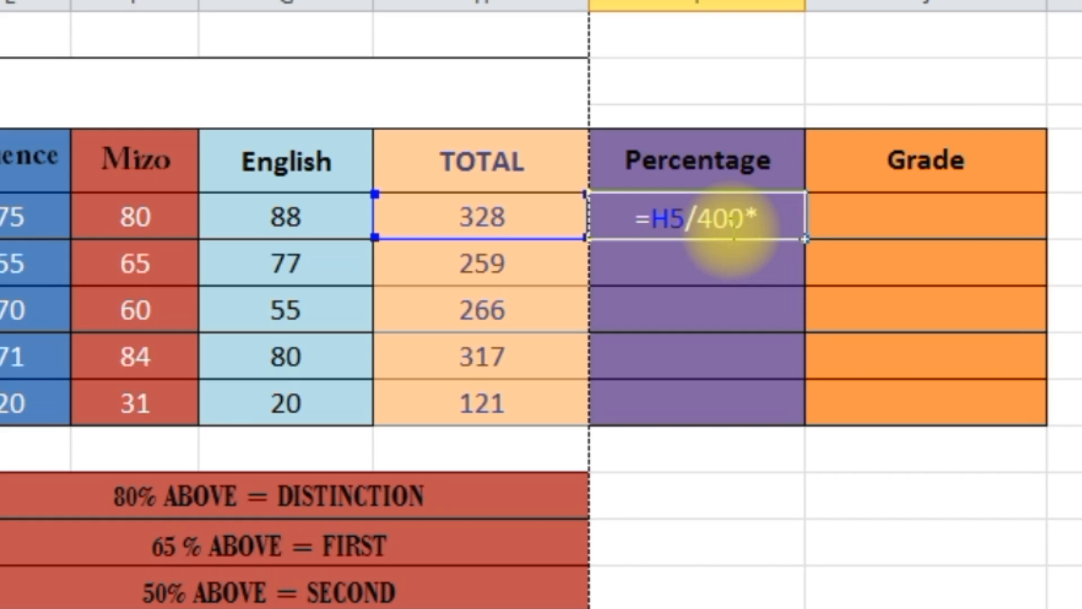
text(100)
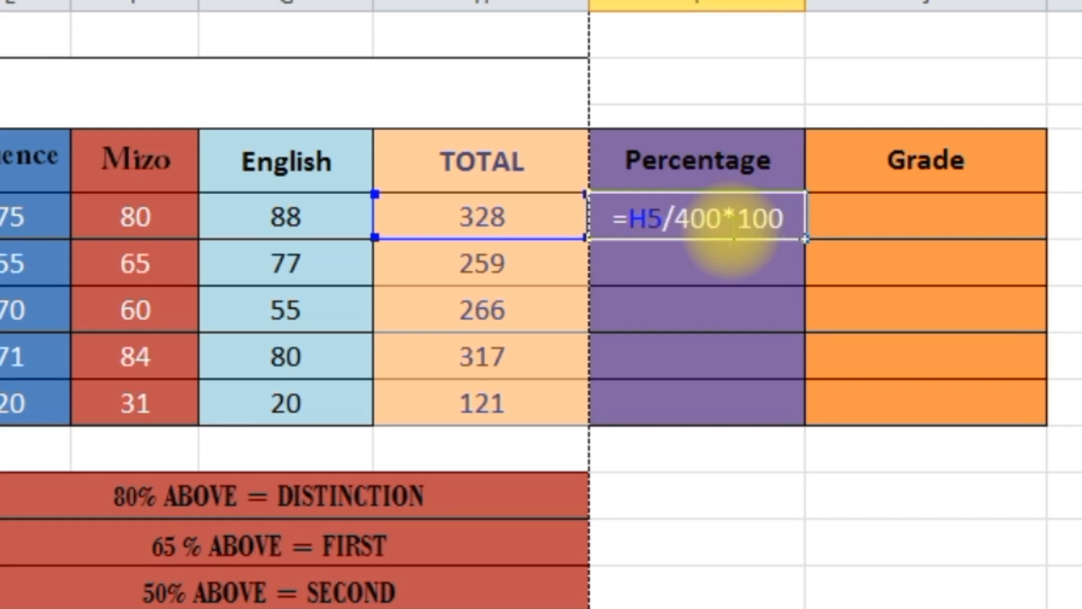
key(Return)
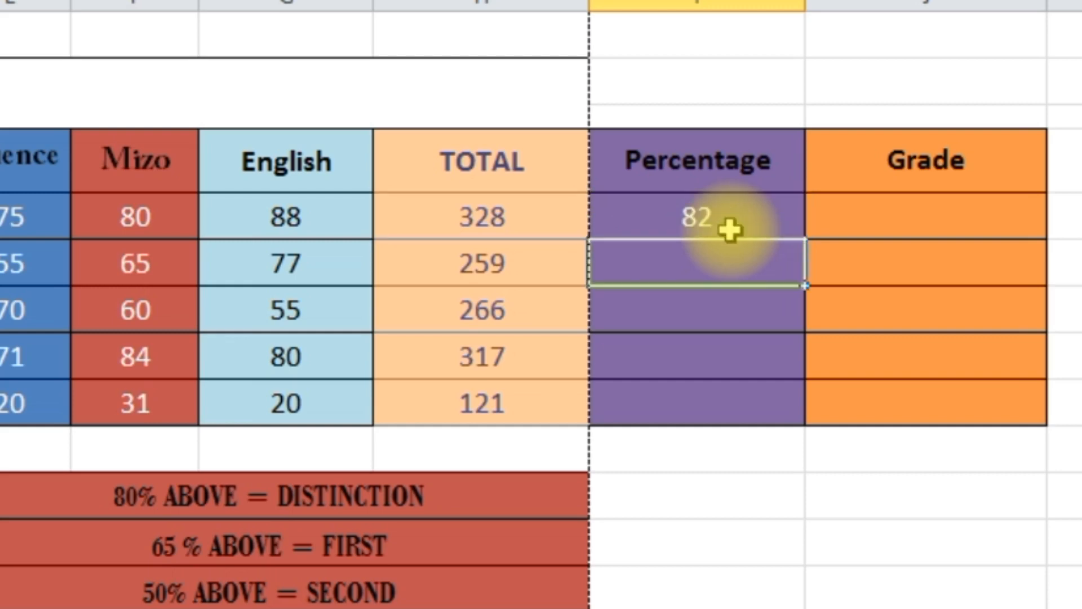
click(740, 213)
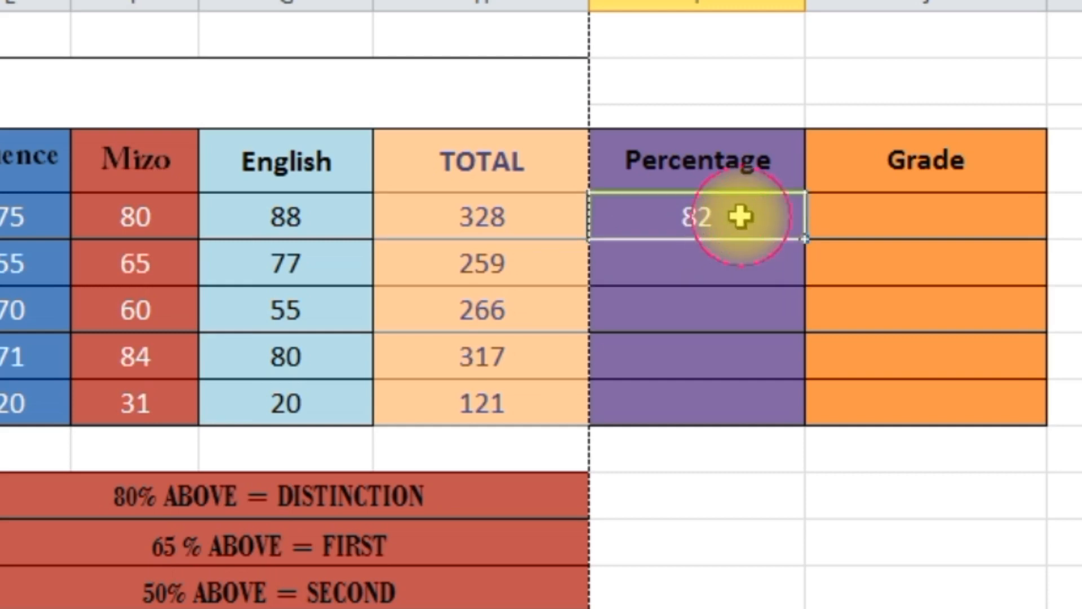
- Enter the formula =H6/400*100 in cell I6 and fill it down the Percentage column through I9
click(683, 274)
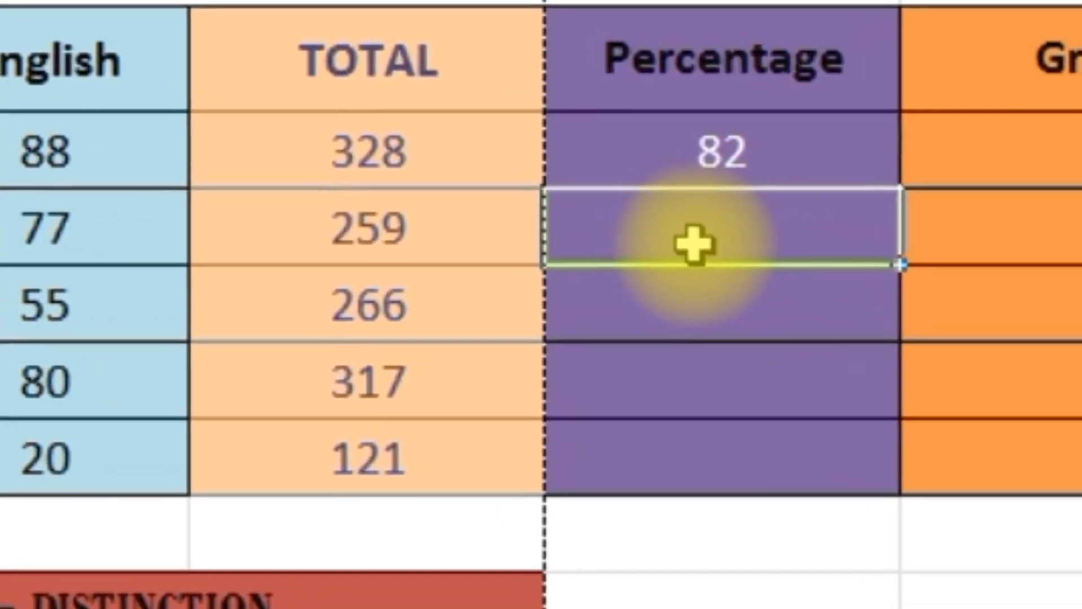
text(=)
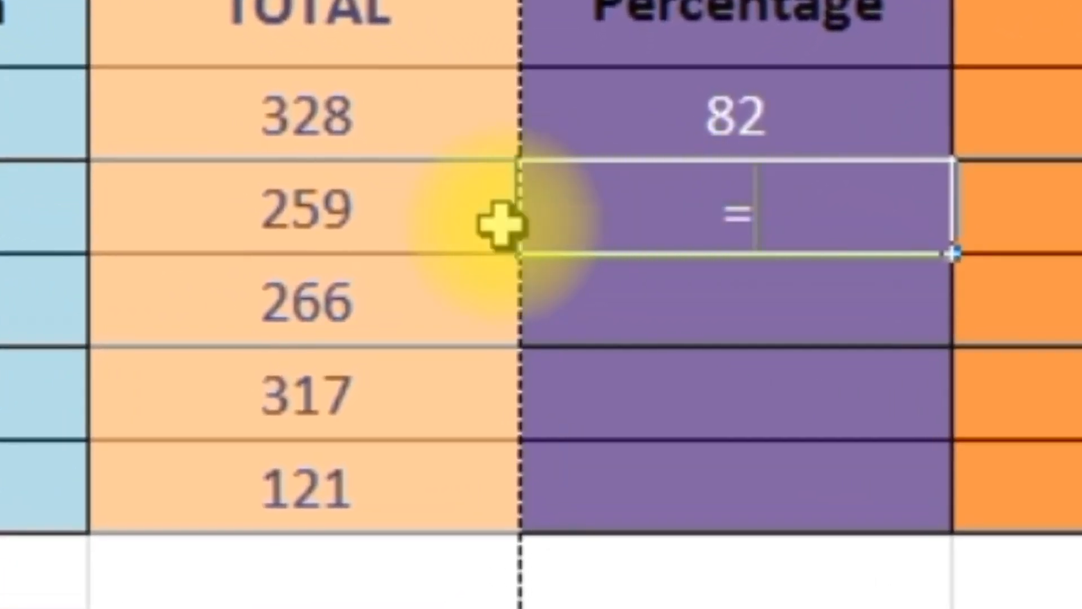
click(394, 232)
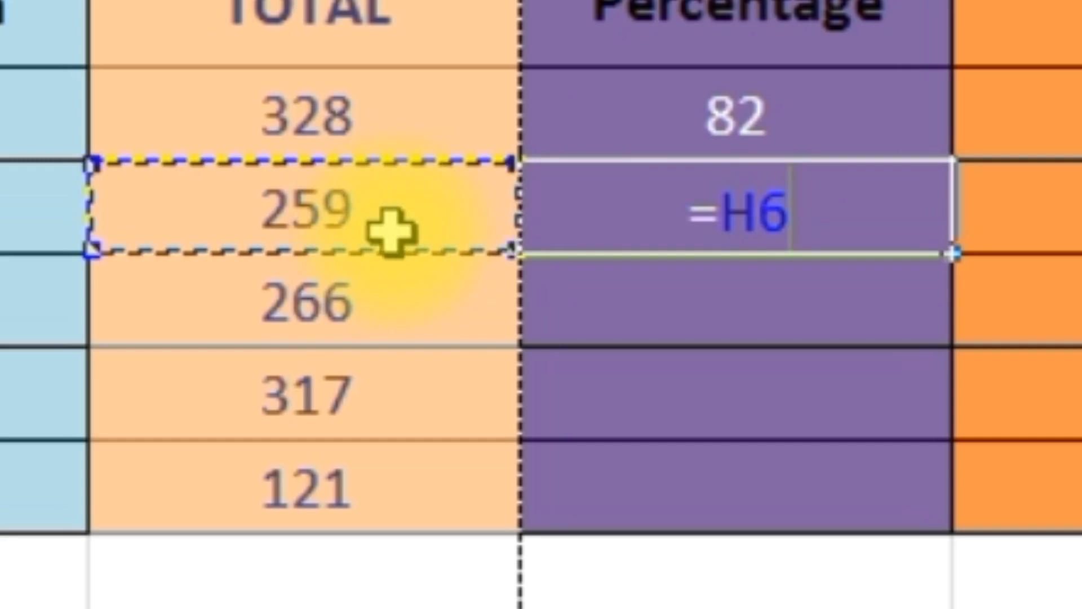
text(/)
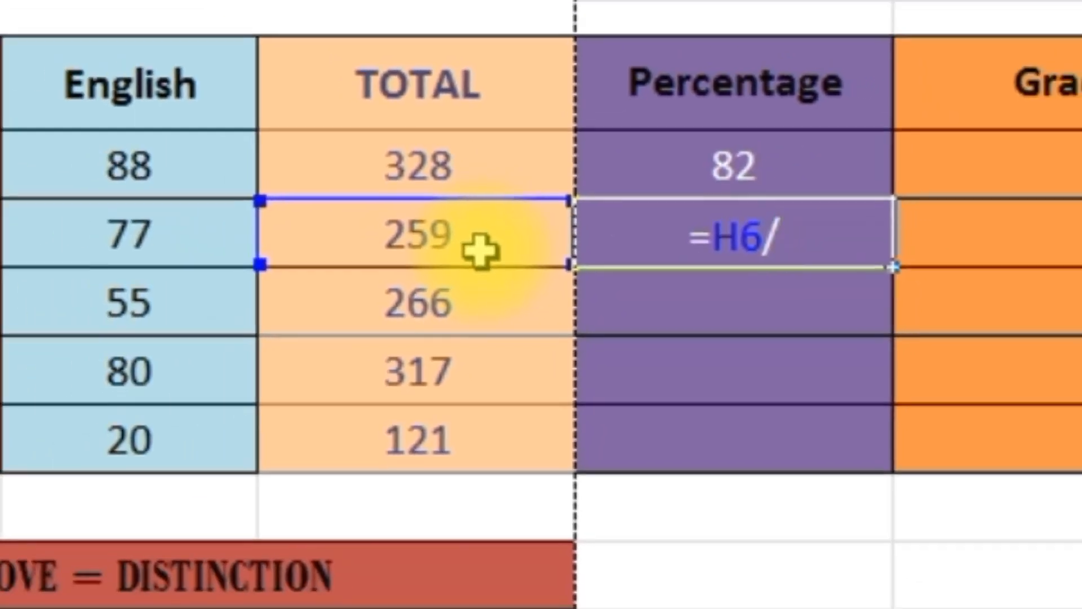
text(400)
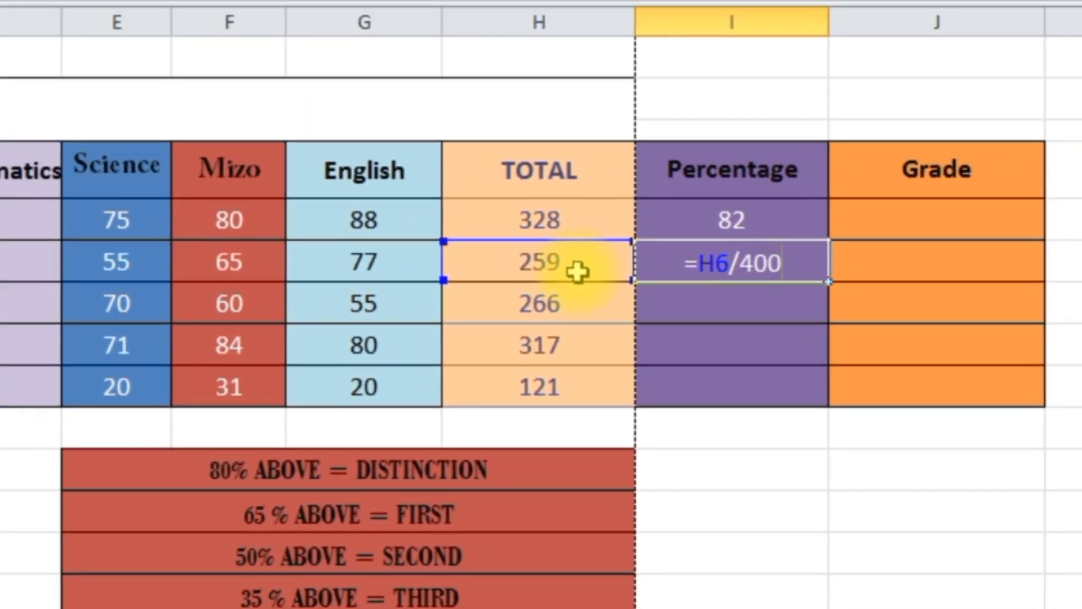
text(*100)
key(Return)
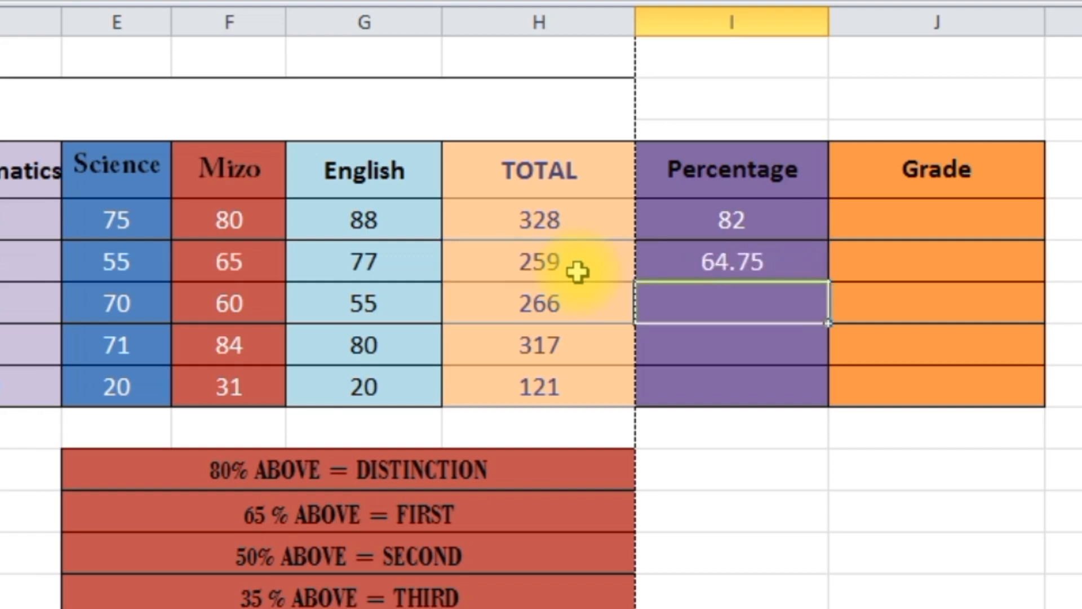
click(714, 254)
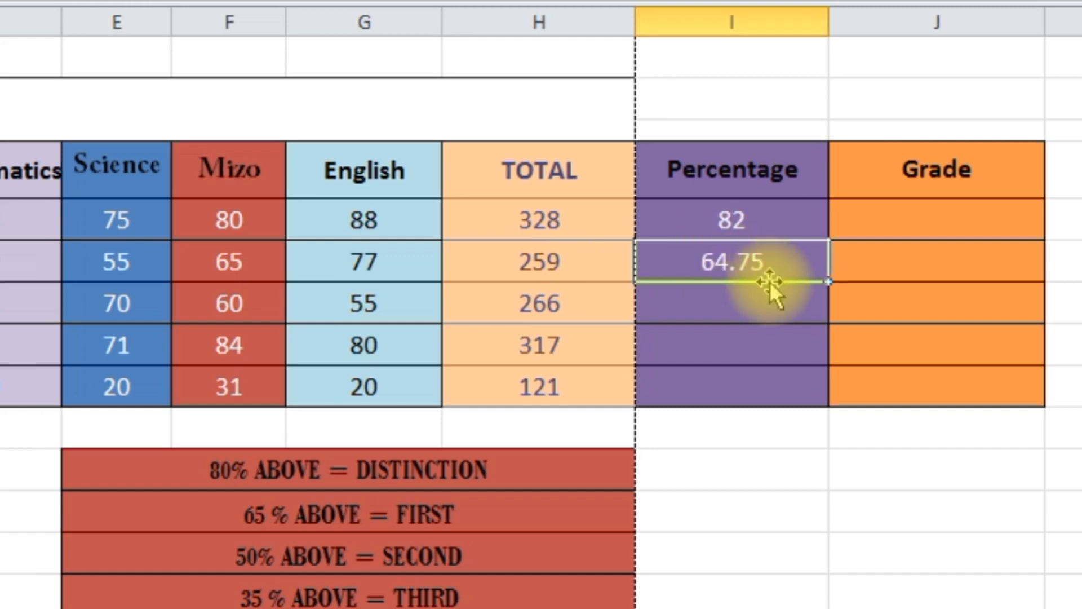
drag(827, 285, 816, 393)
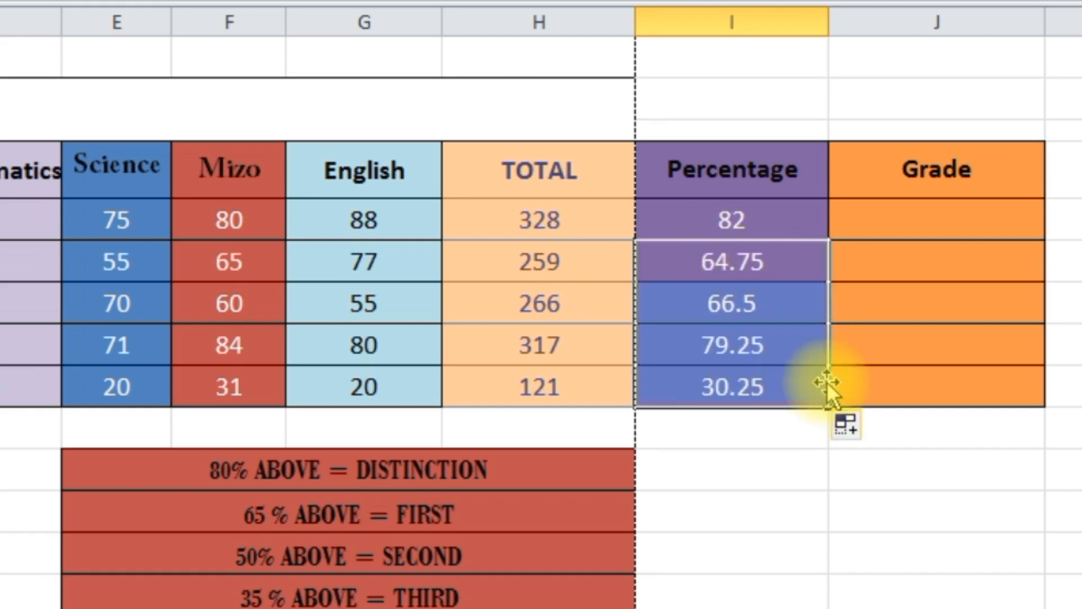
click(872, 230)
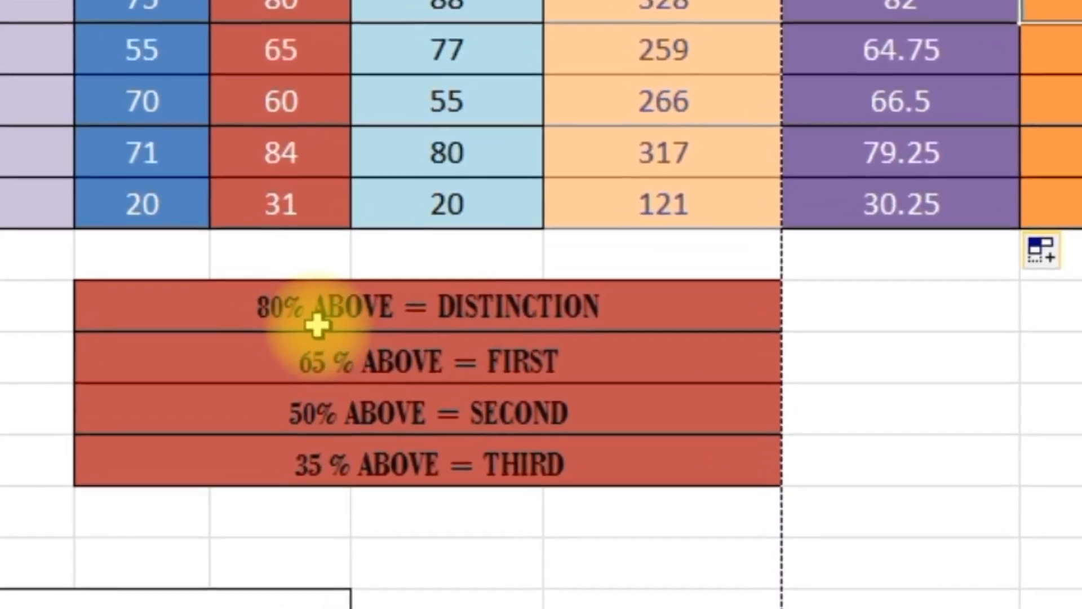
click(258, 482)
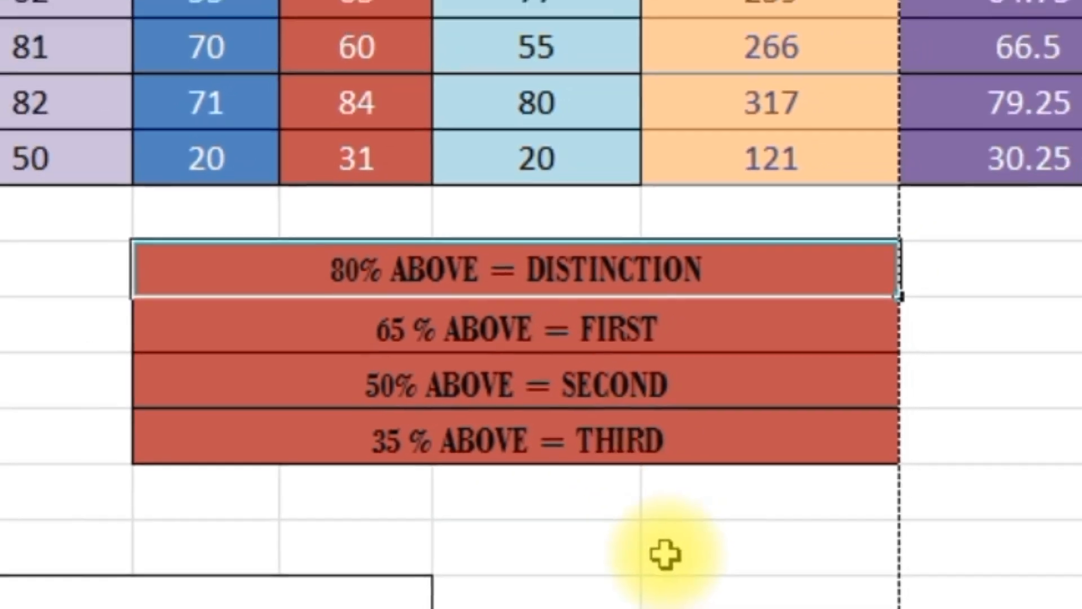
click(678, 557)
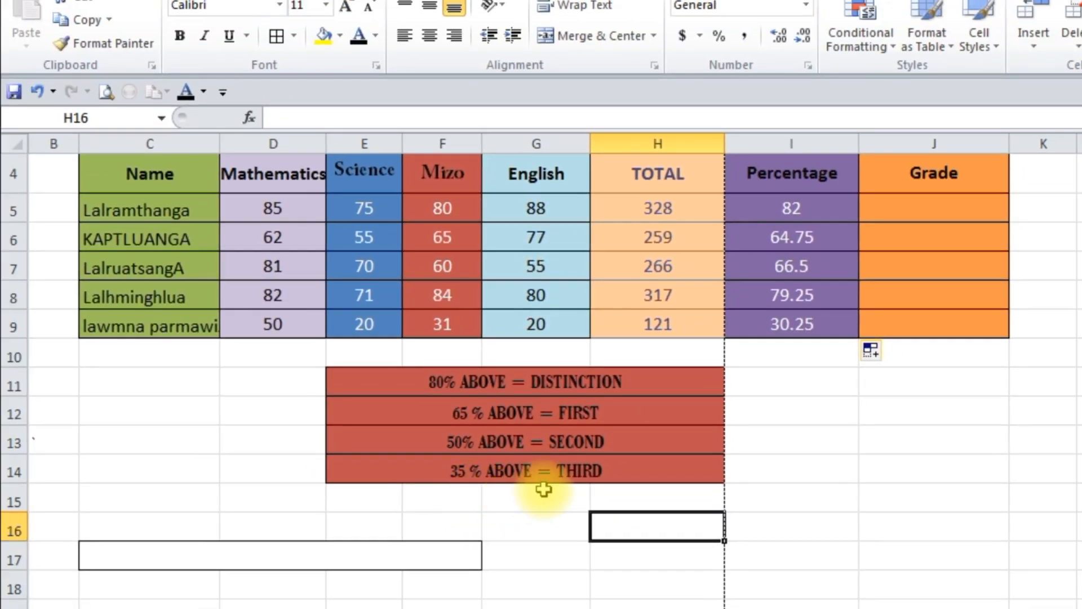
click(763, 445)
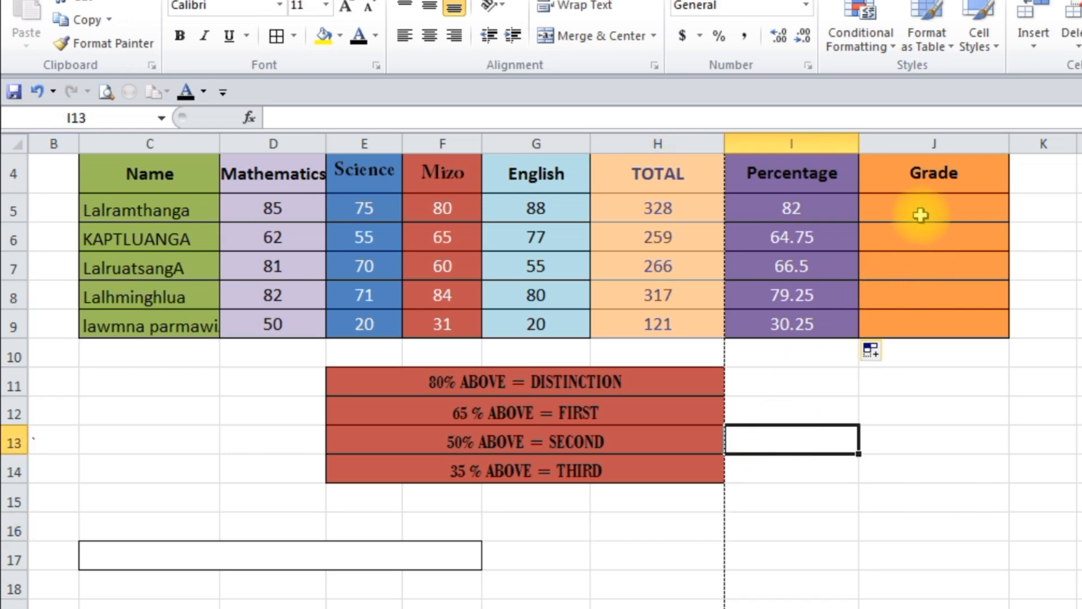
- Begin an IF formula in the first student's Grade cell J5 that returns "Dist" when I5>80
scroll(921, 214, up, 1)
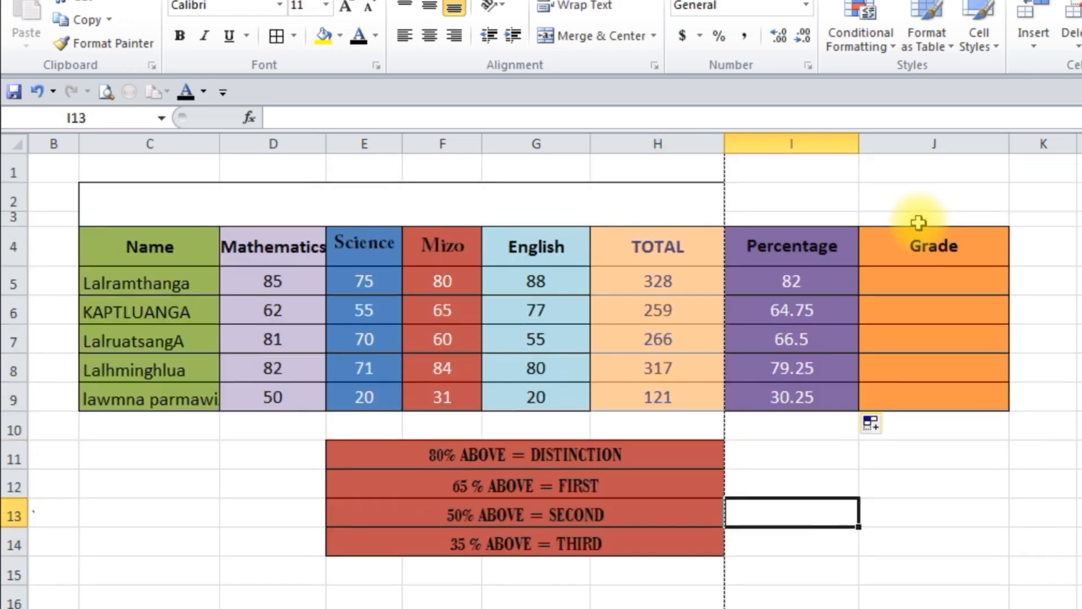
click(890, 284)
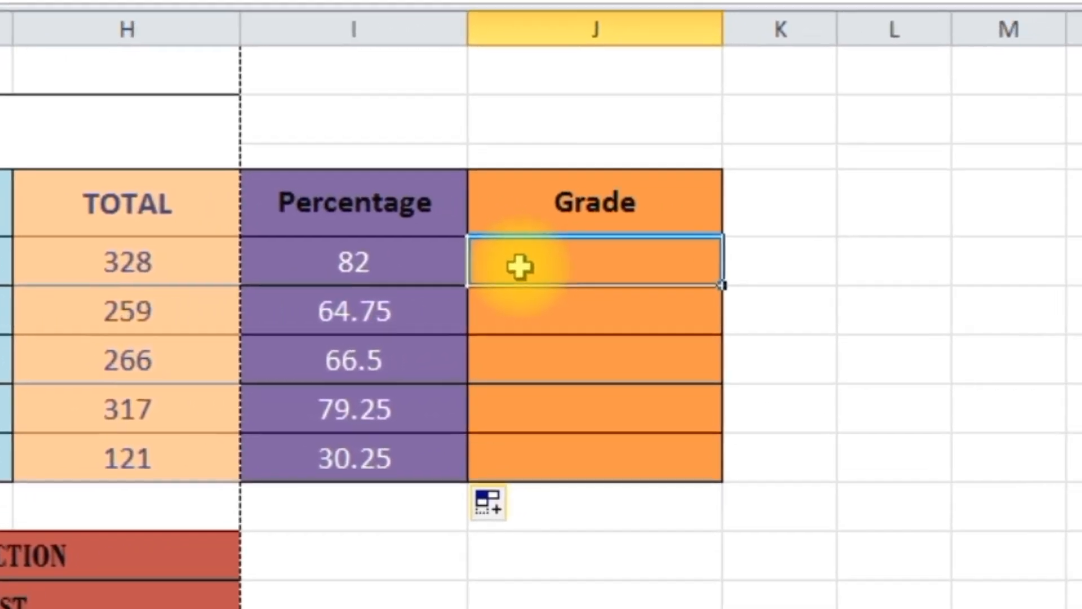
text(=)
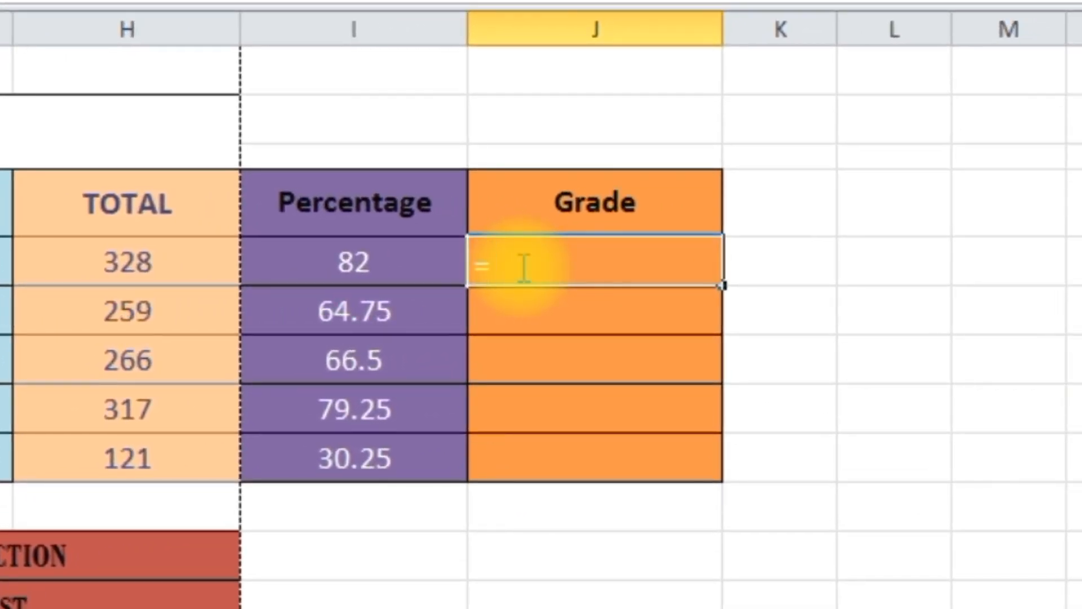
text(if)
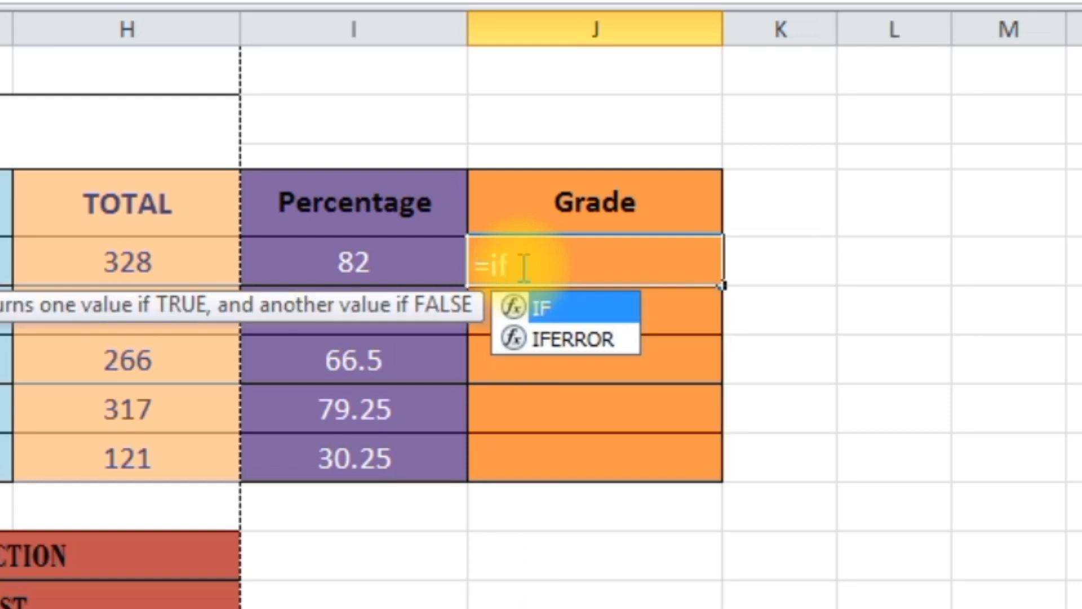
text(()
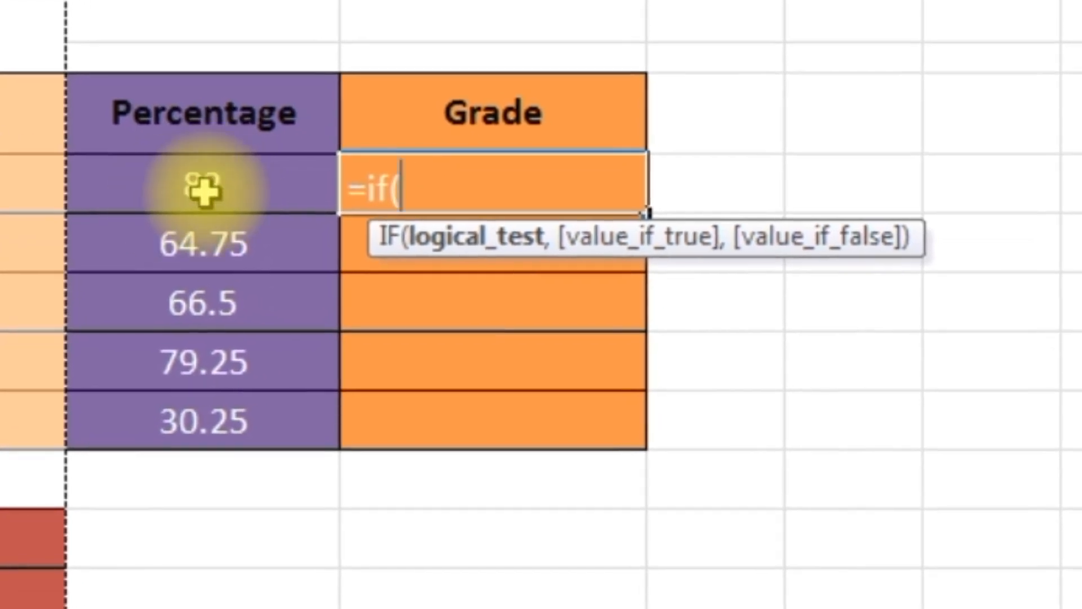
click(204, 187)
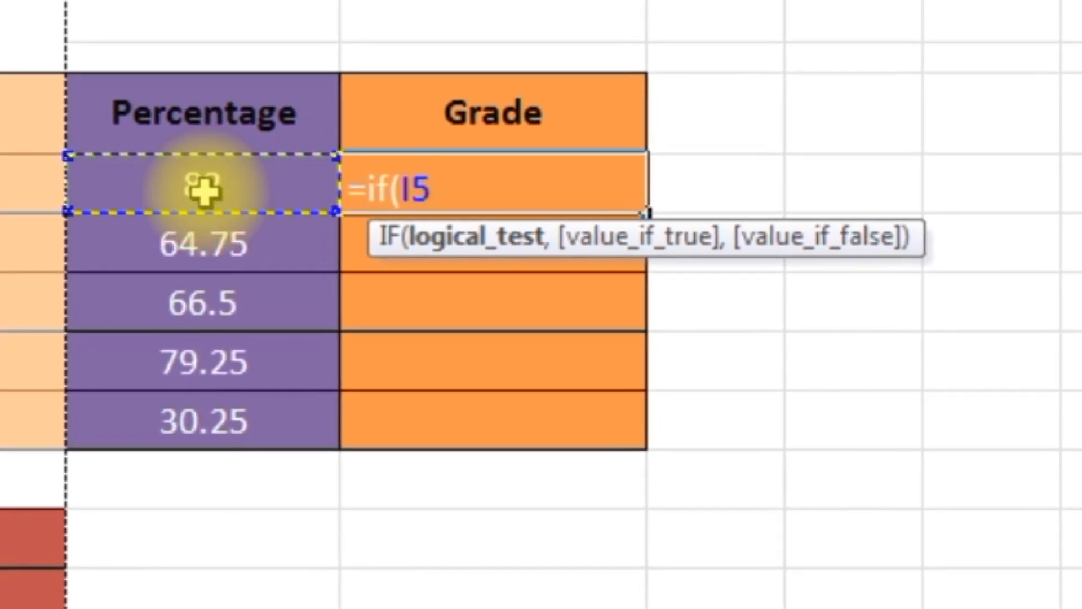
text(>)
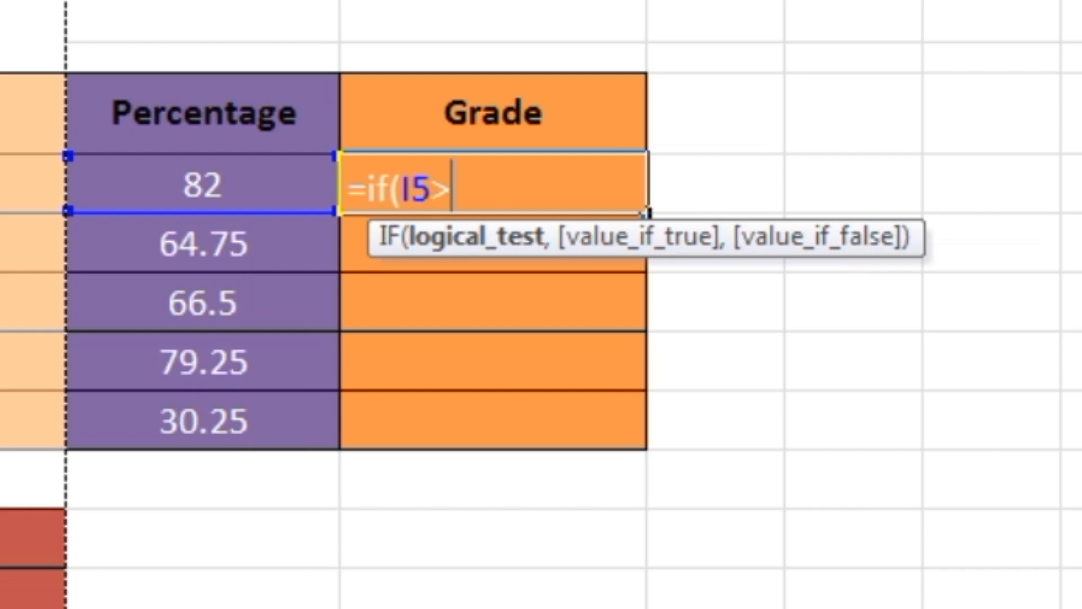
text(80)
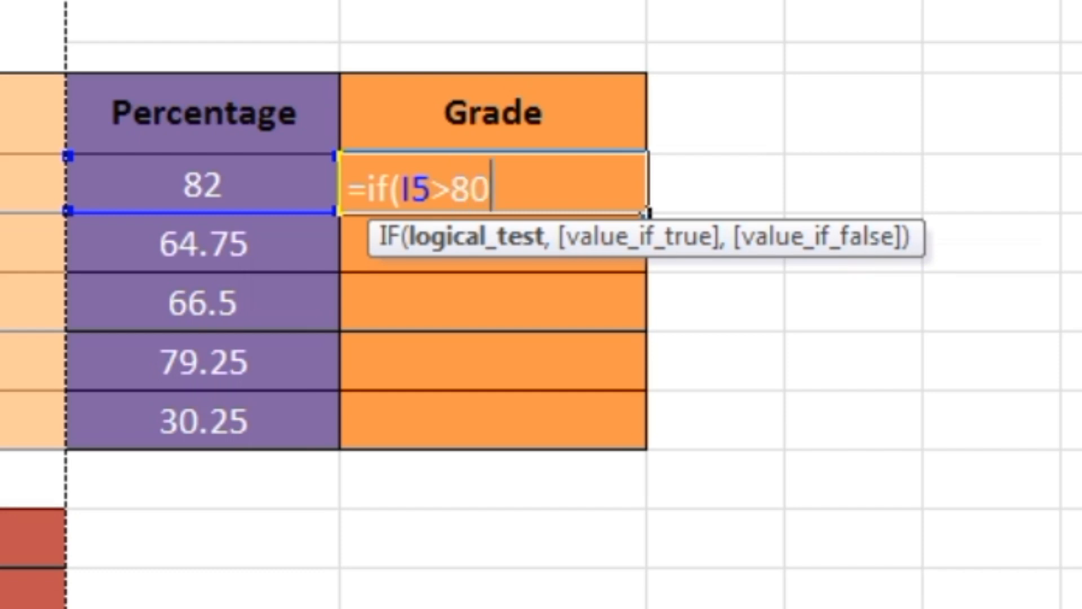
text(,)
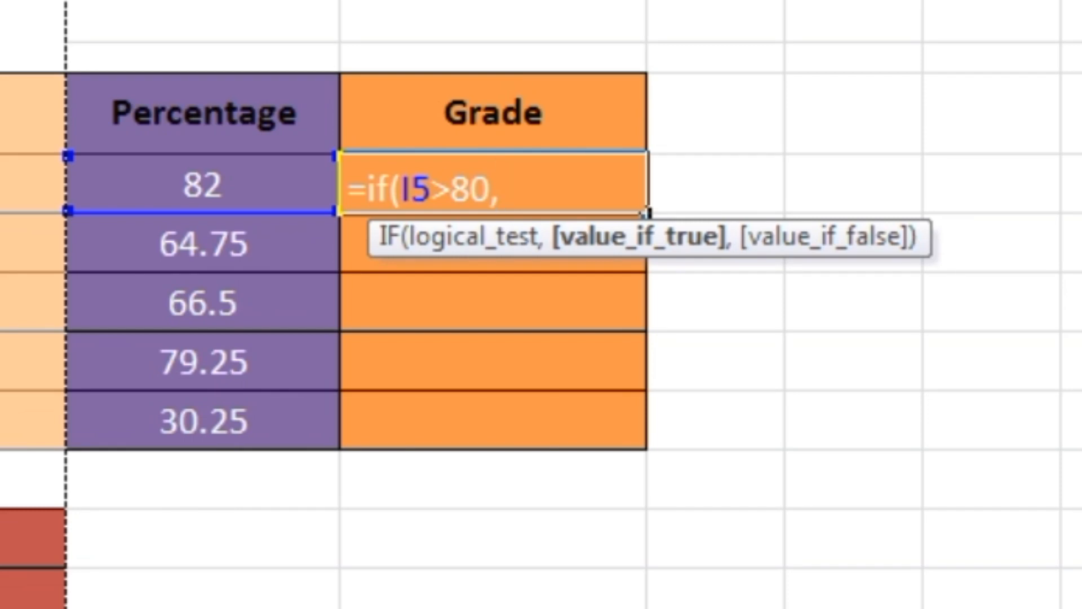
text("D)
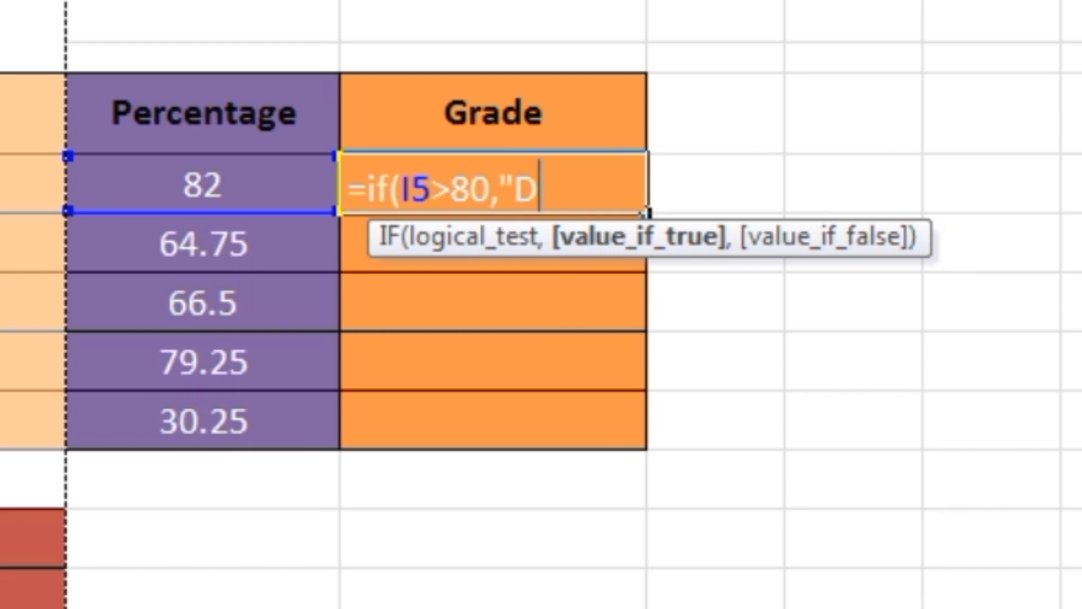
text(ist)
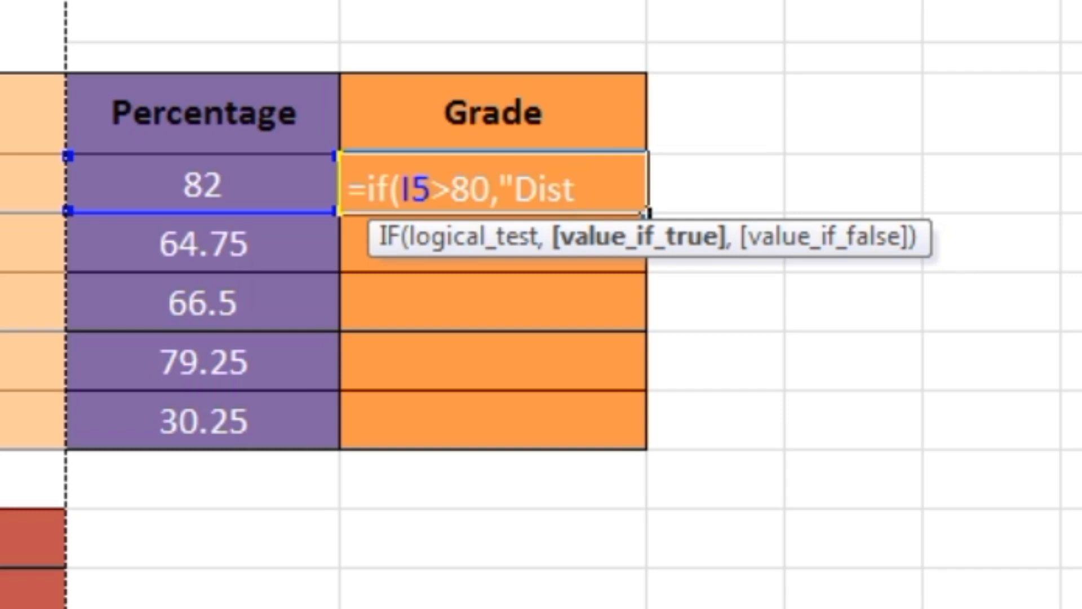
text(",)
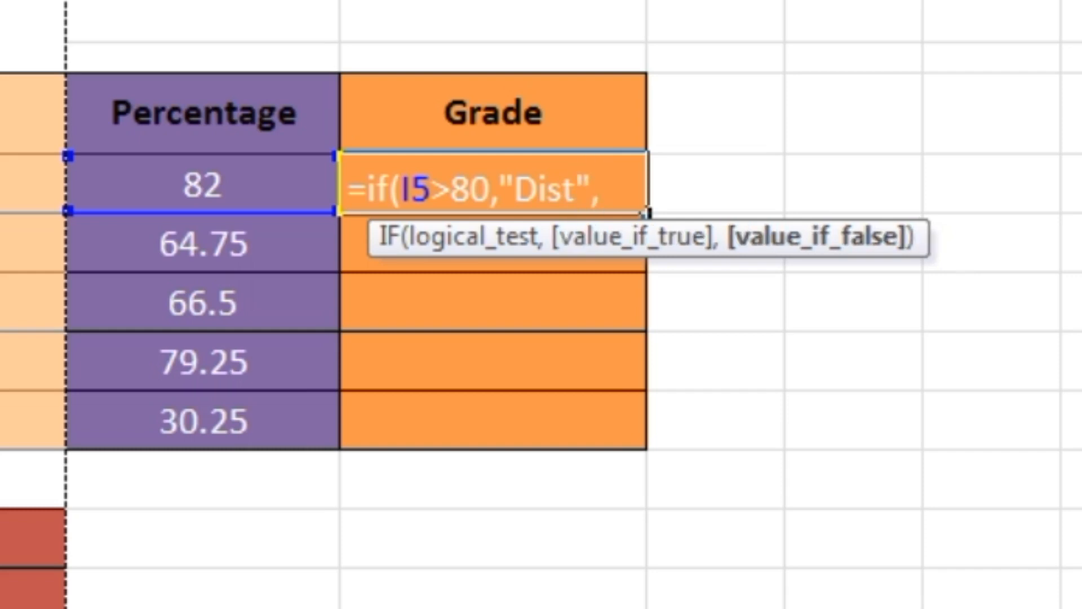
- Nest a second IF in the J5 formula that returns "First" when I5>65
text(if)
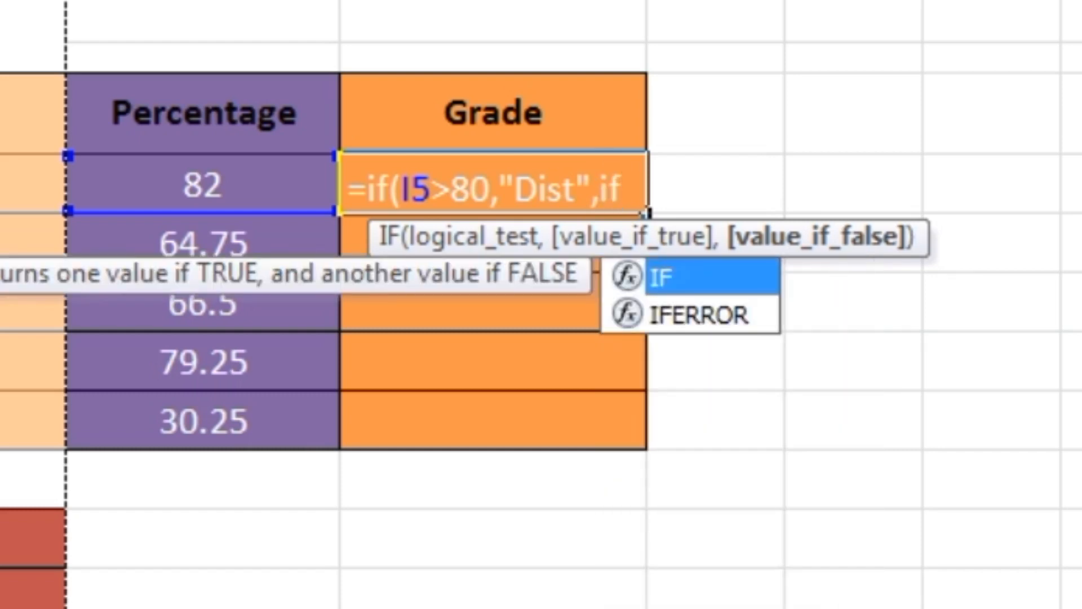
text(()
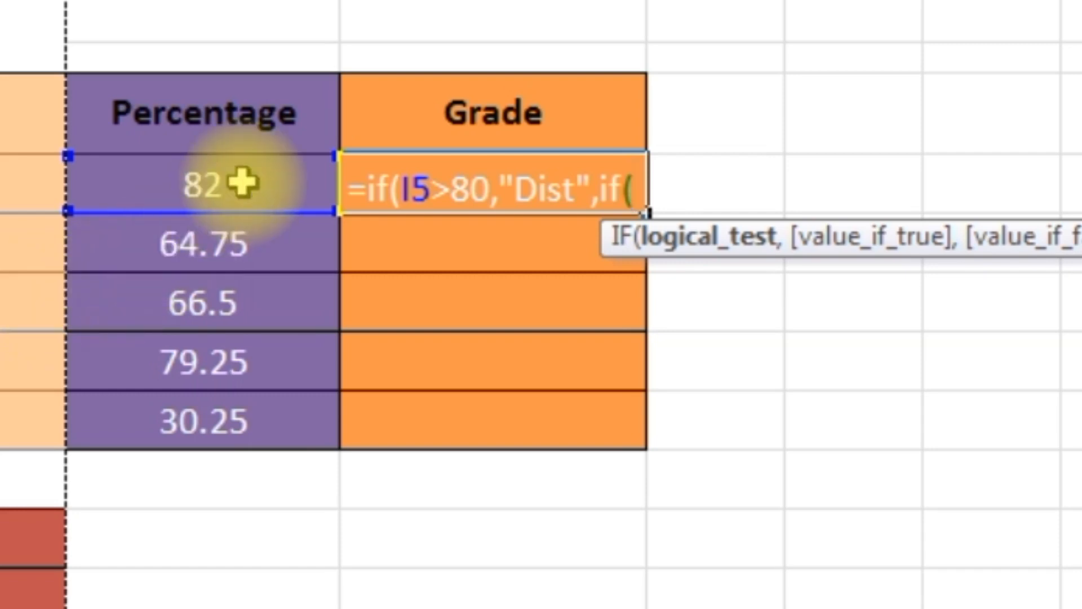
click(220, 186)
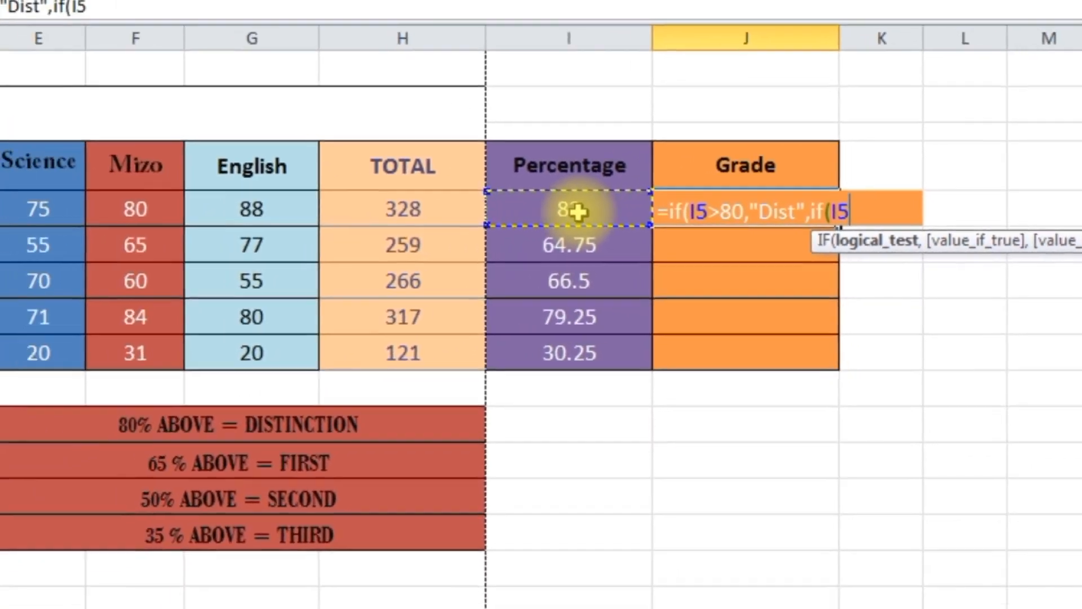
text(>)
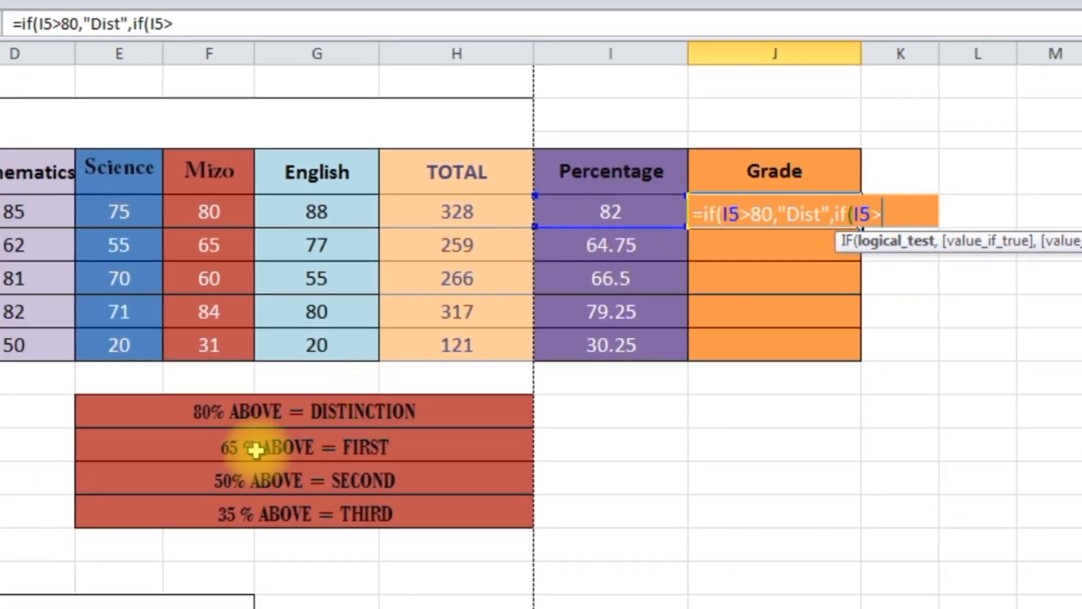
text(65)
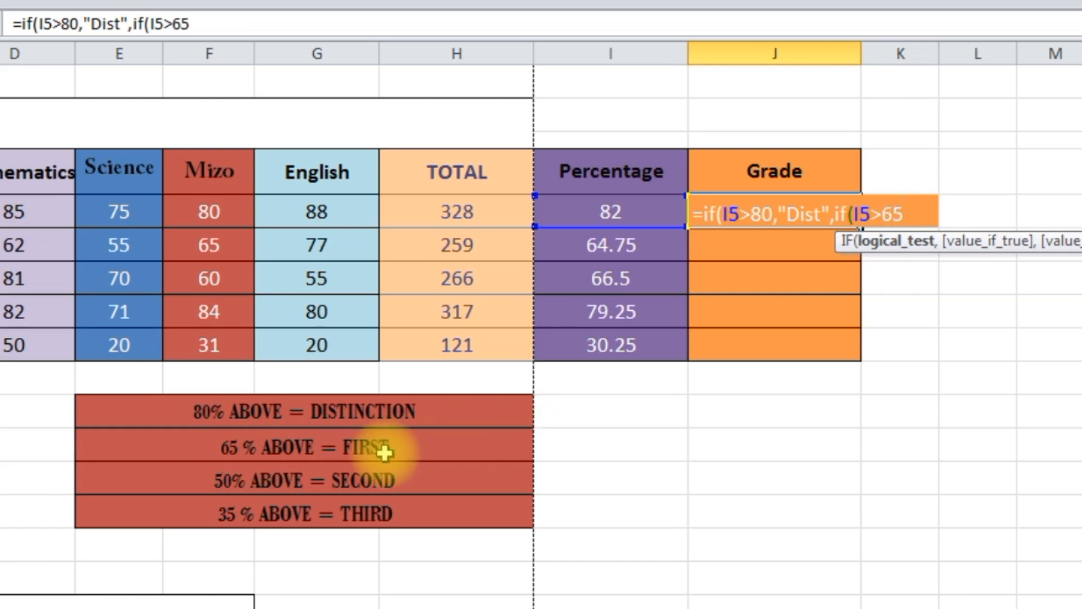
text(,)
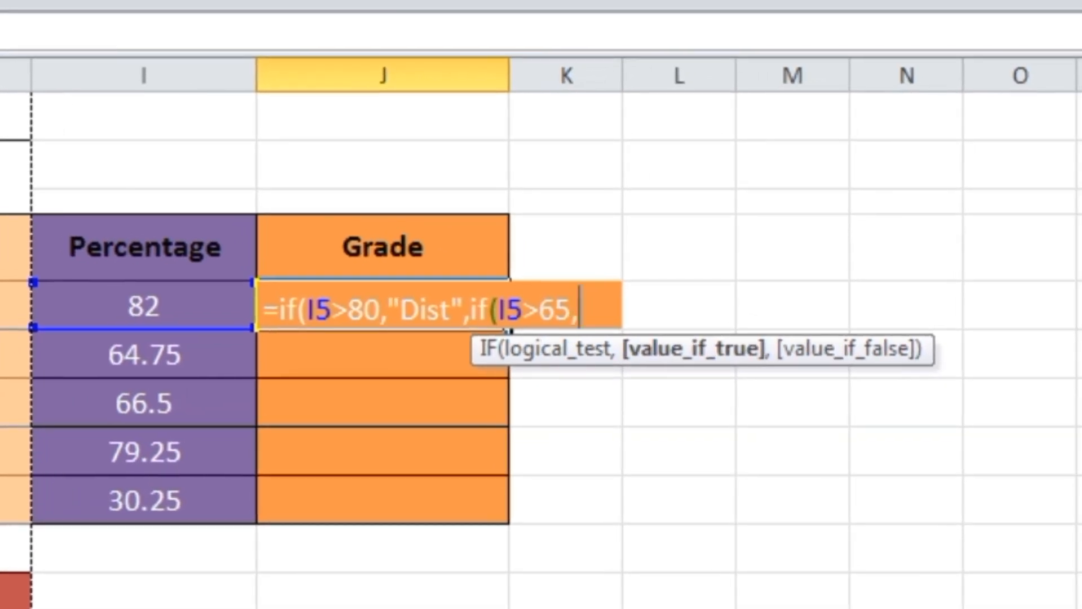
text(")
text(First)
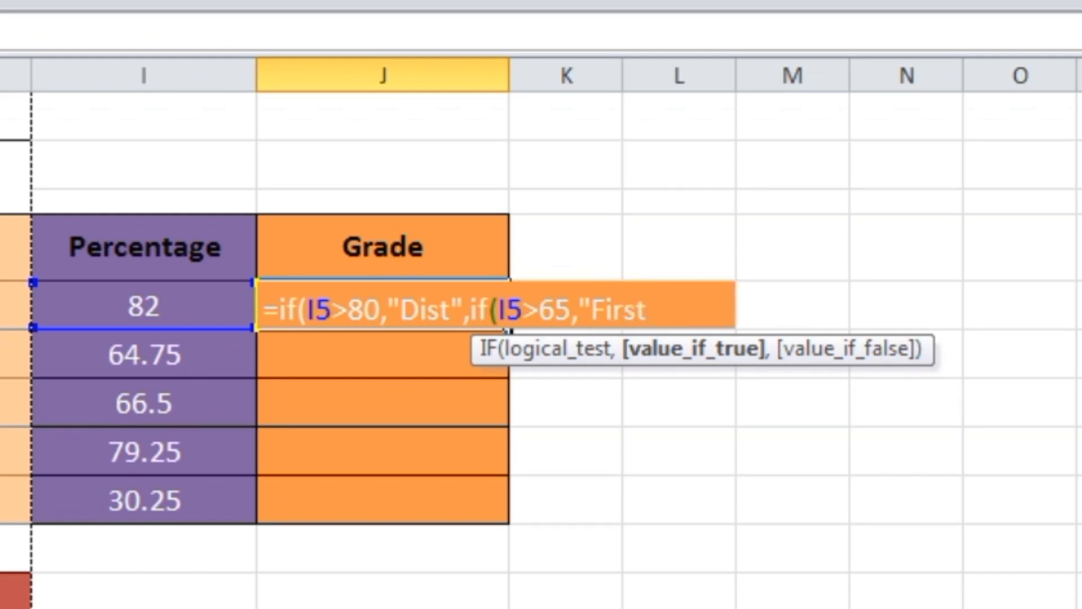
- Nest a third IF in the J5 formula that returns "Second" when I5>50
text(",if)
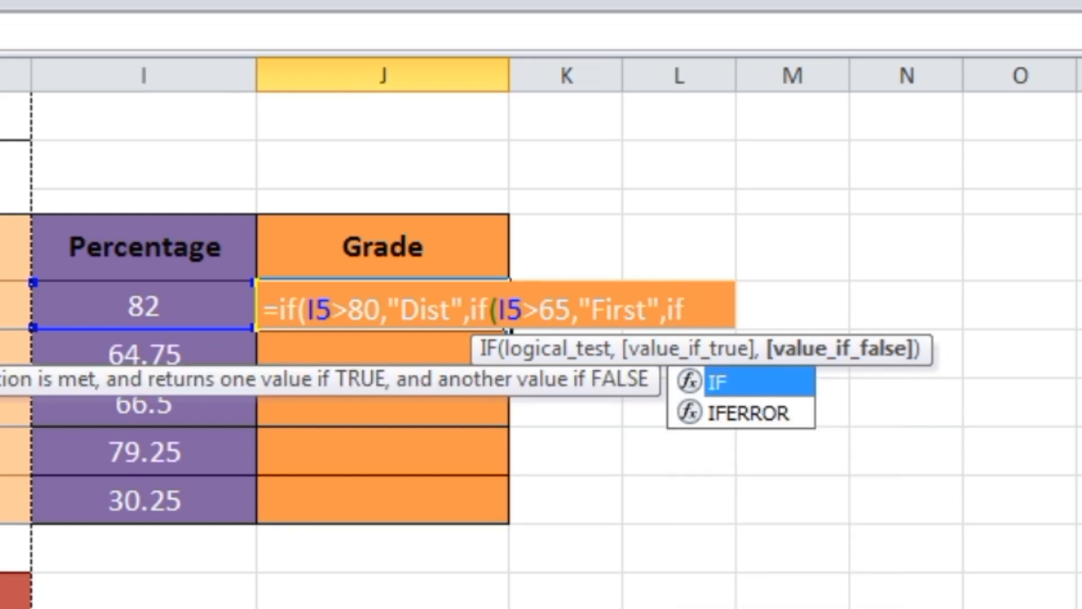
text(()
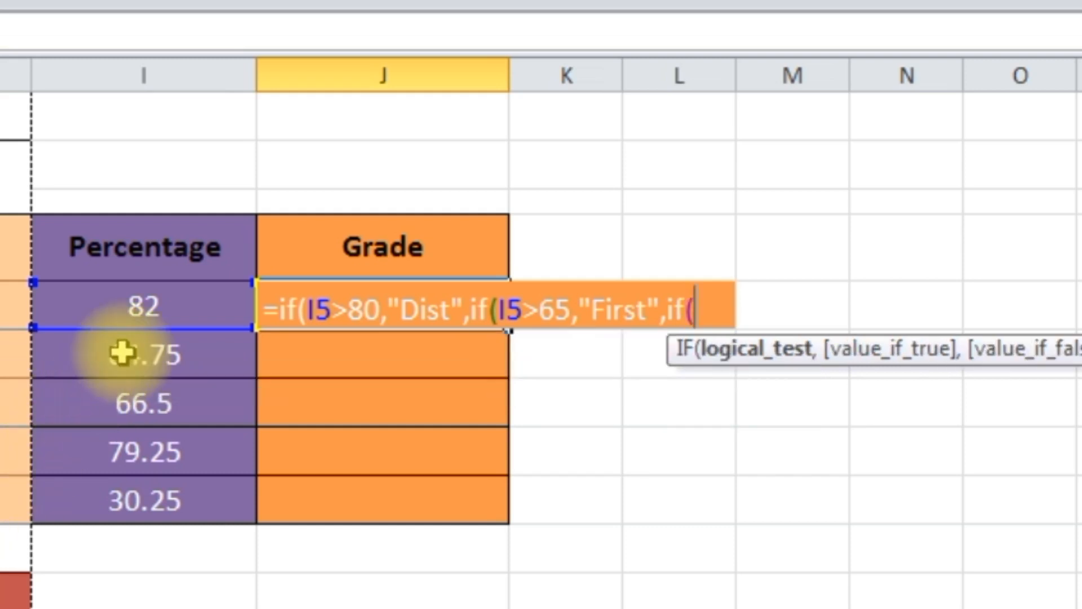
click(148, 307)
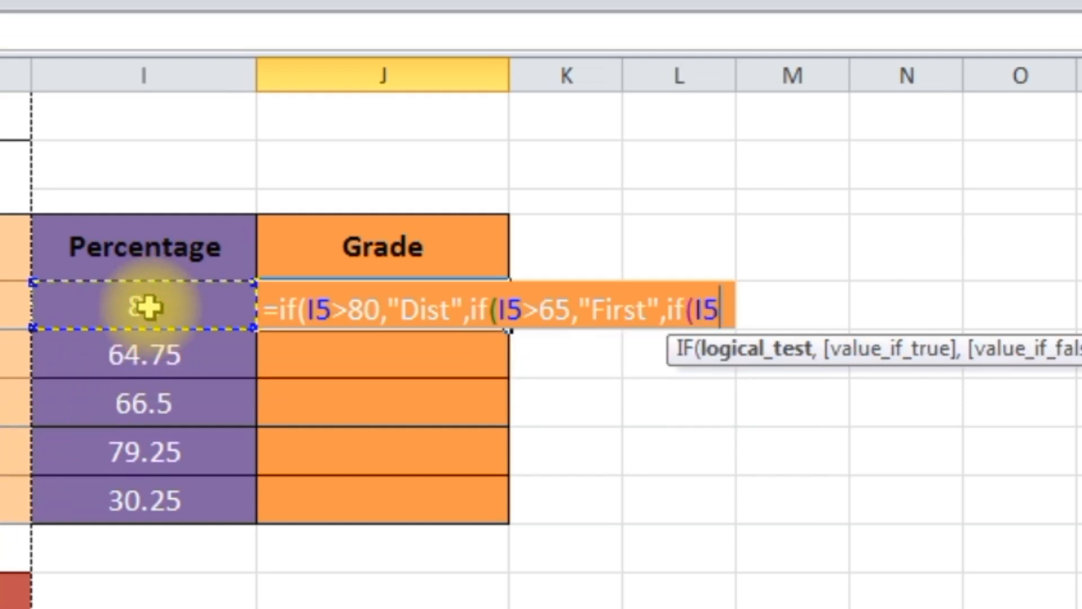
text(>)
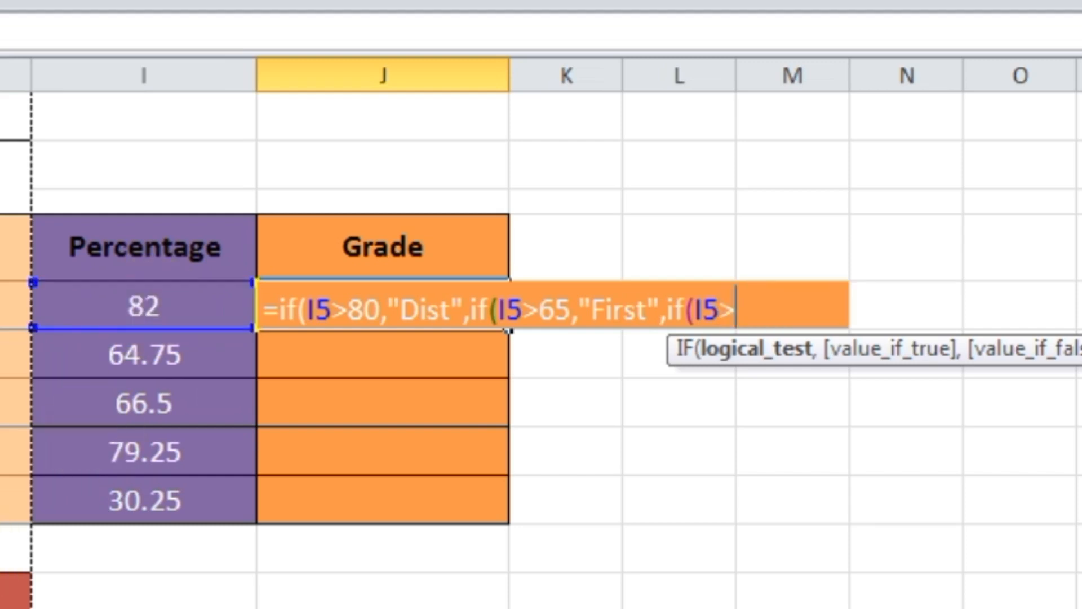
text(50)
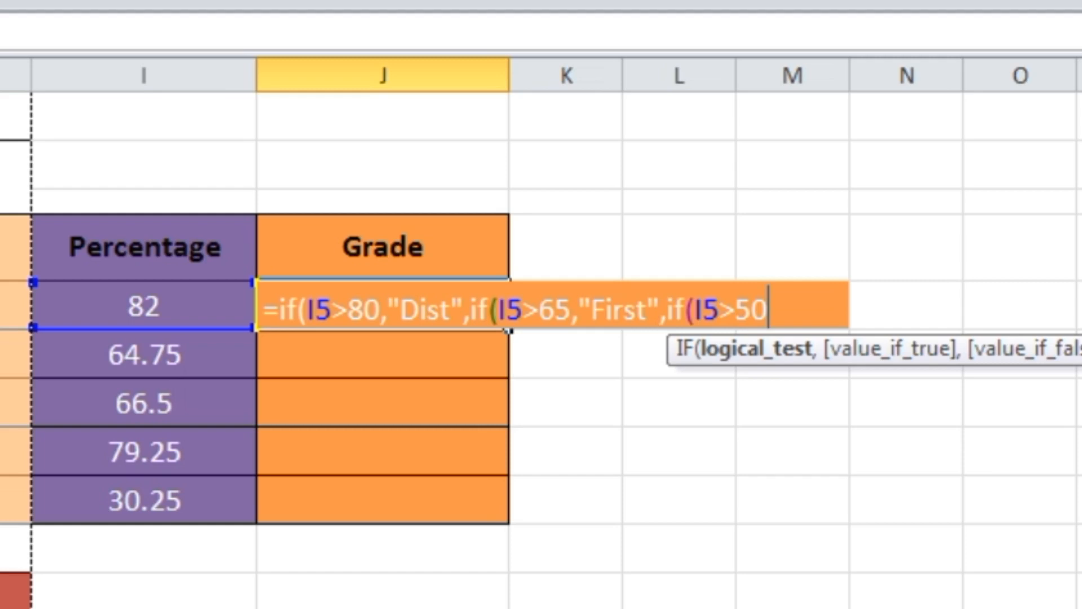
text(,)
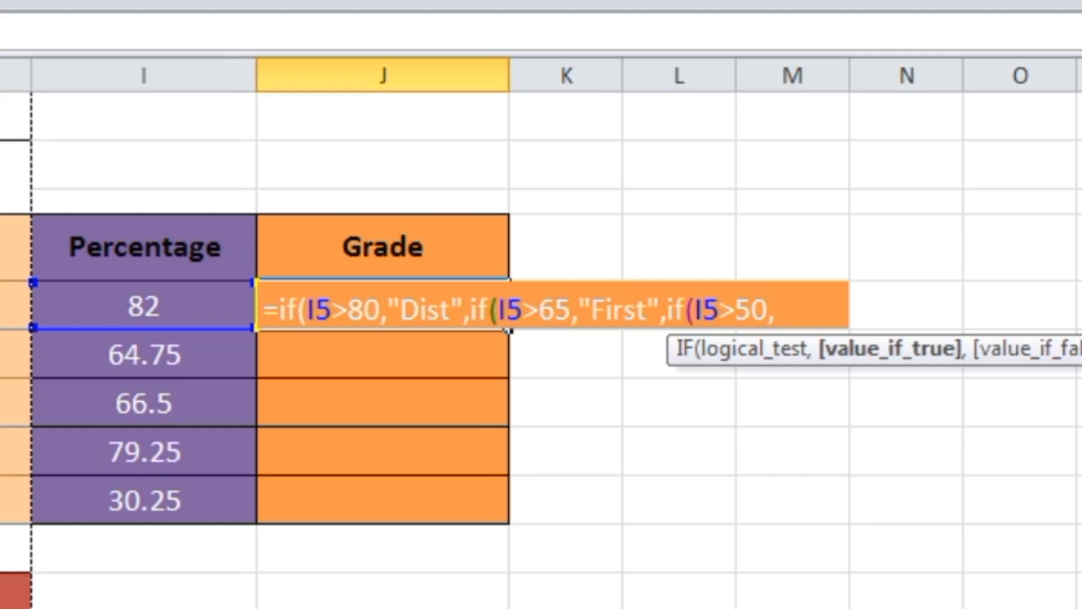
text("Second)
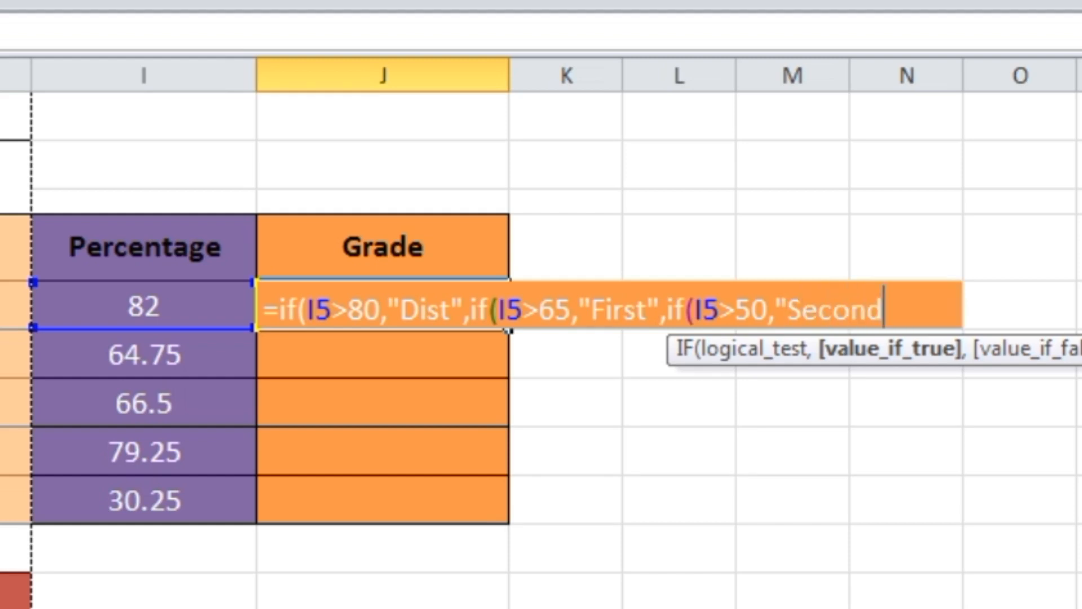
- Nest a fourth IF in the J5 formula that returns "Third" when I5>35
text(",if)
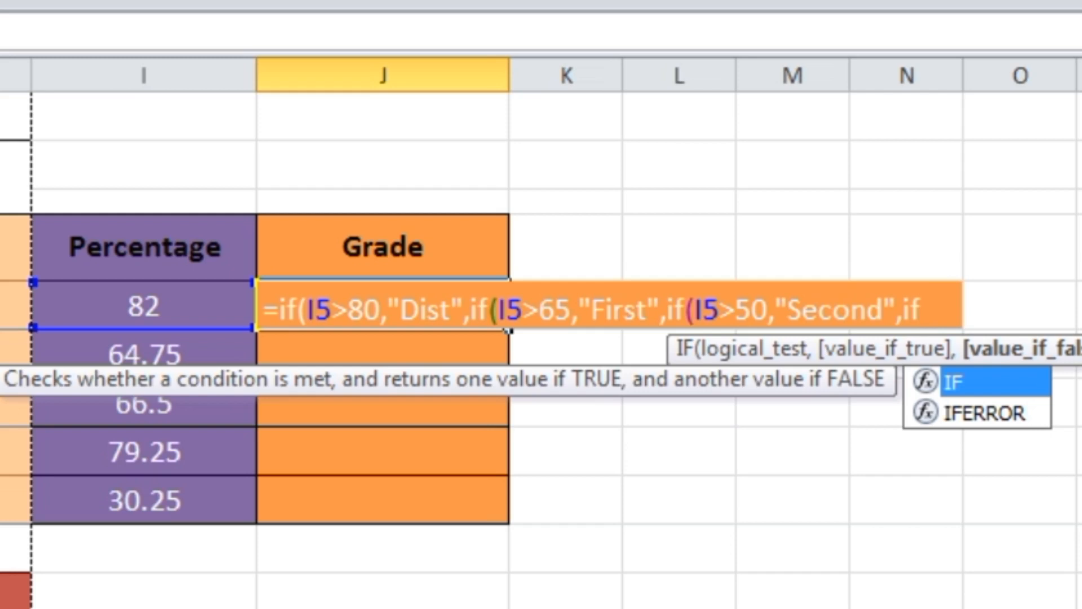
text(()
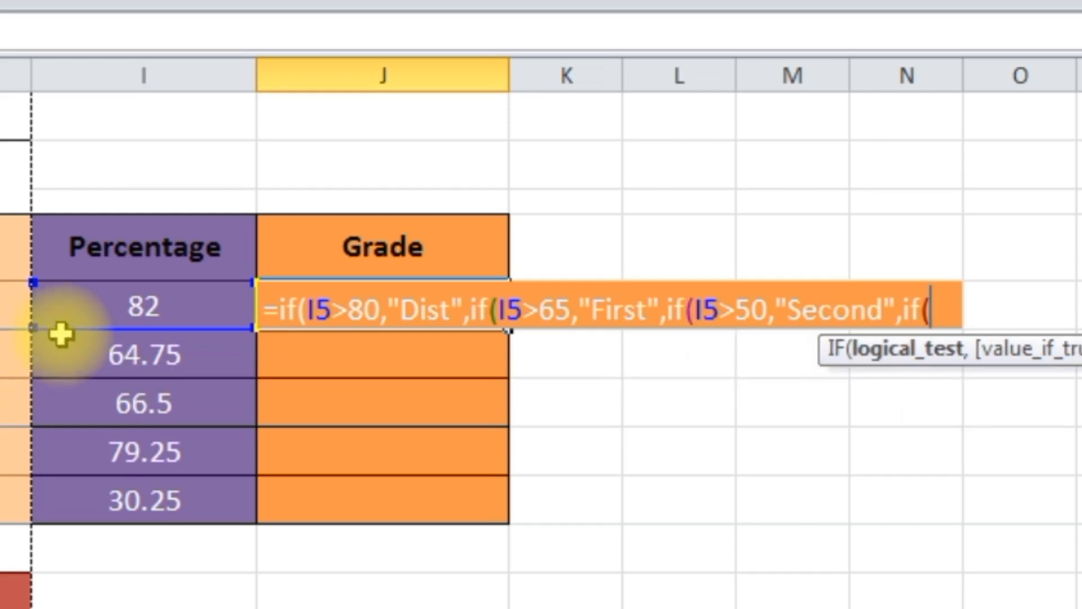
click(85, 315)
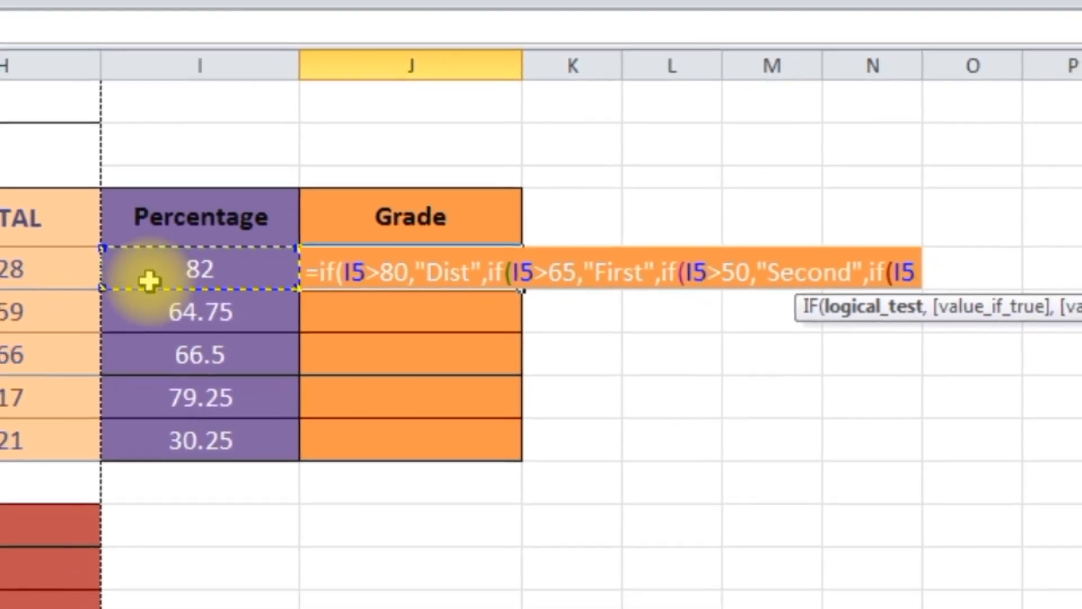
text(>)
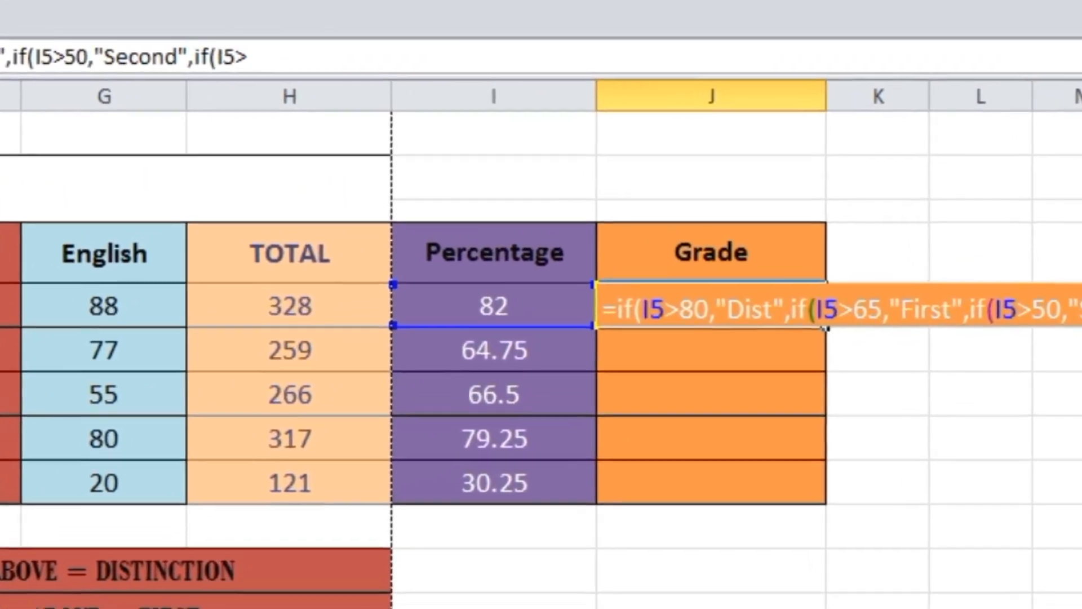
text(35)
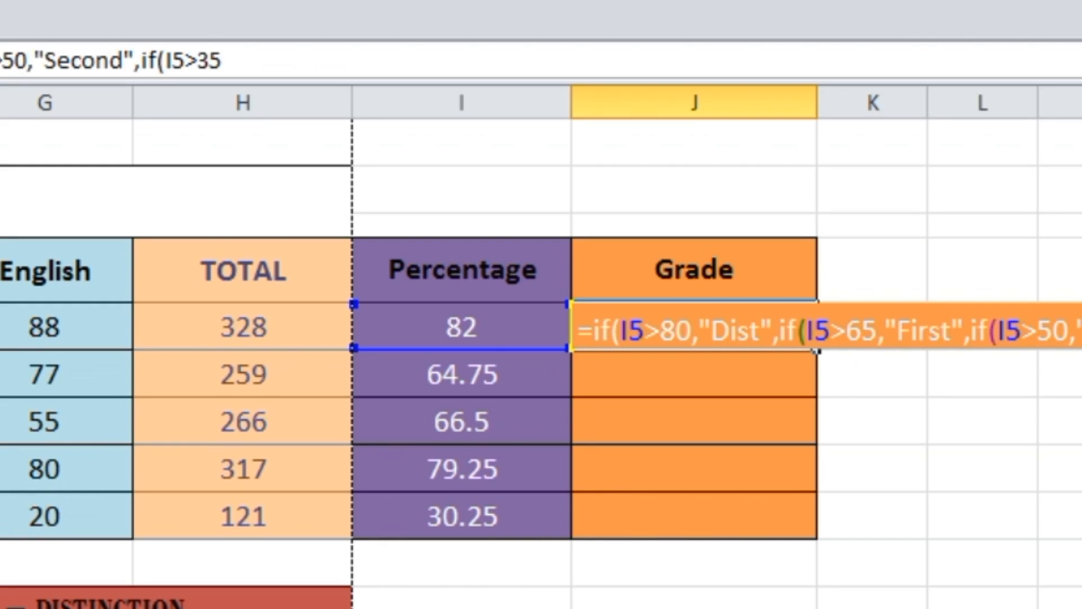
text(,)
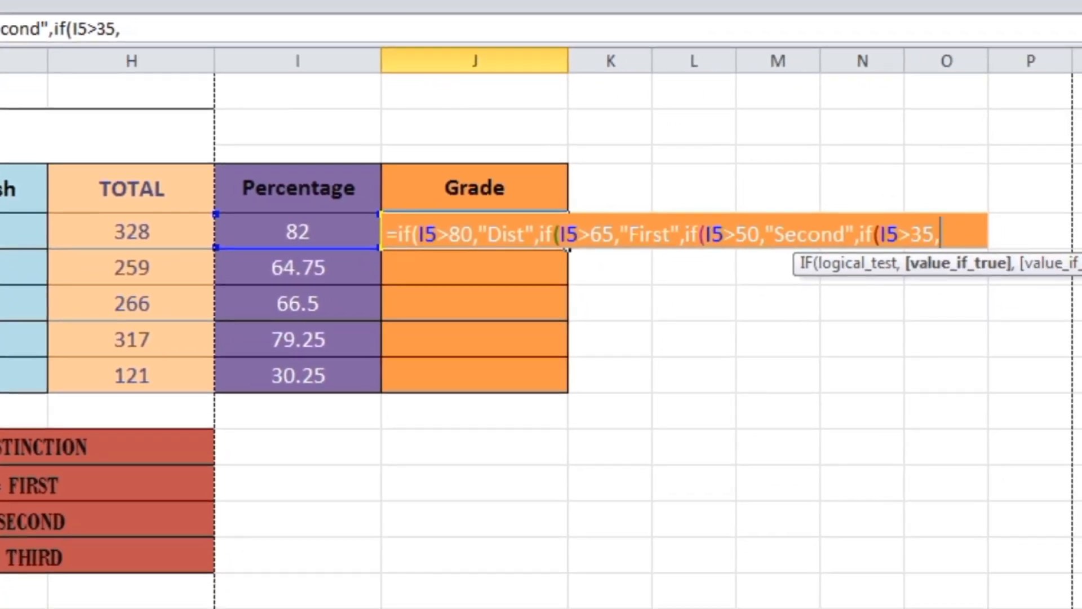
text("Third)
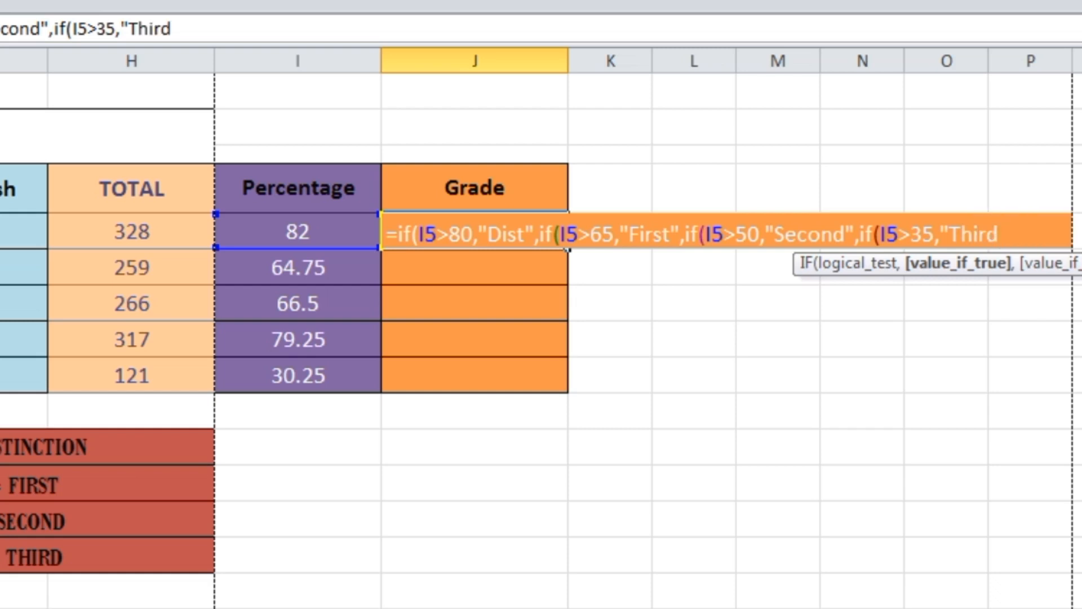
text(",)
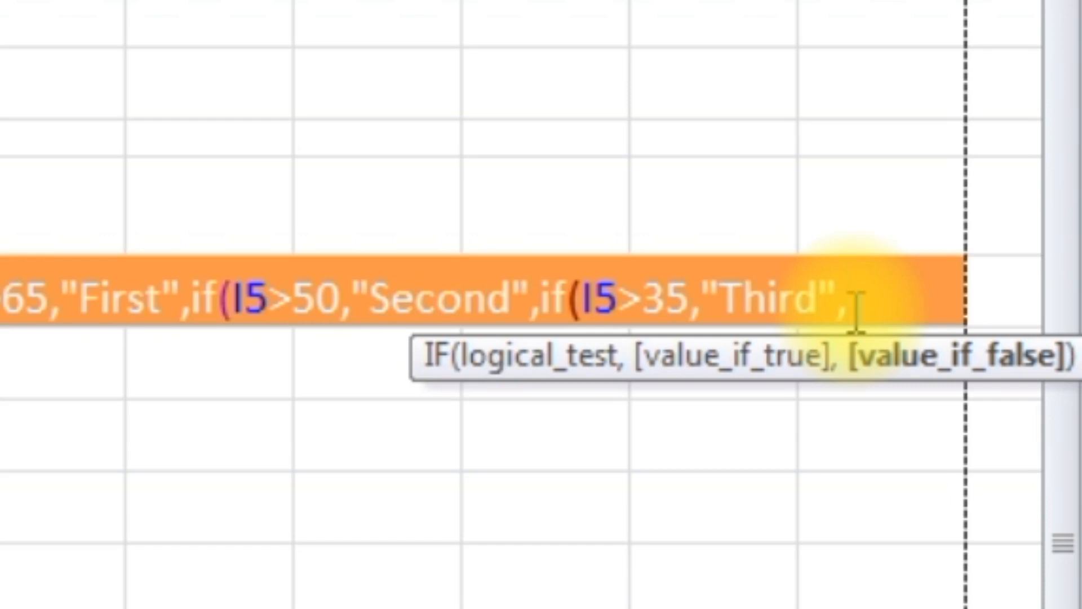
- Add "Fail" as the innermost IF's false result in J5, try to enter the formula, and decline the proposed correction
text("Fail)
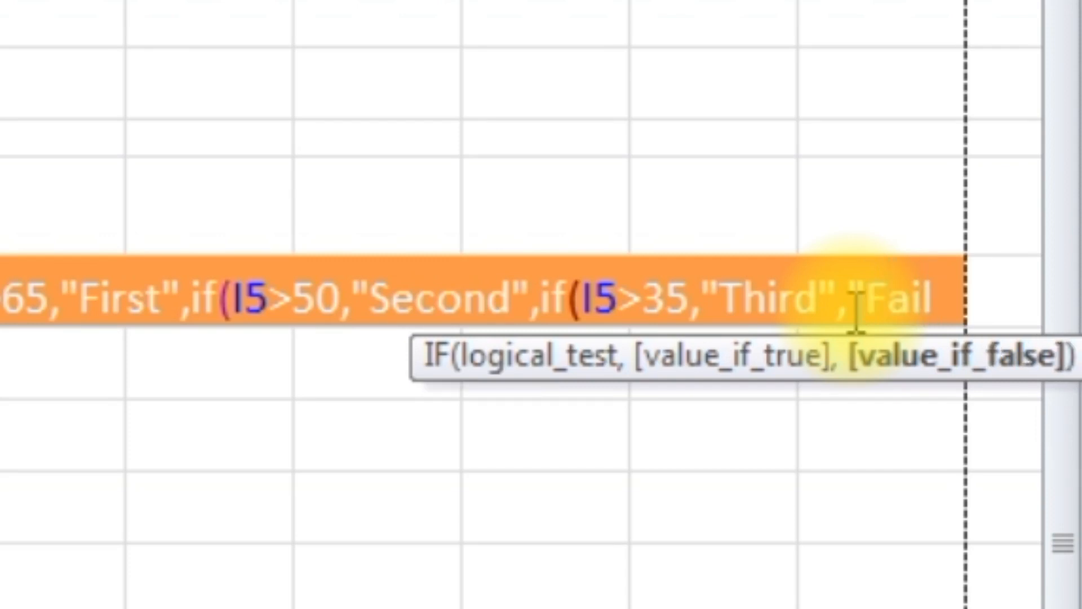
text("Dist",if(I5>)
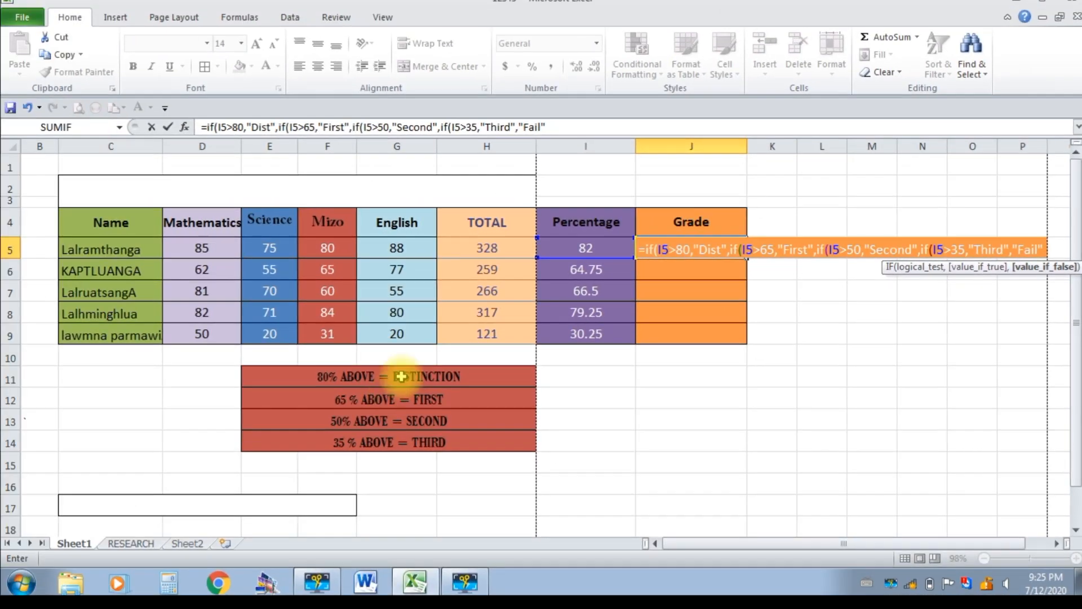
key(Return)
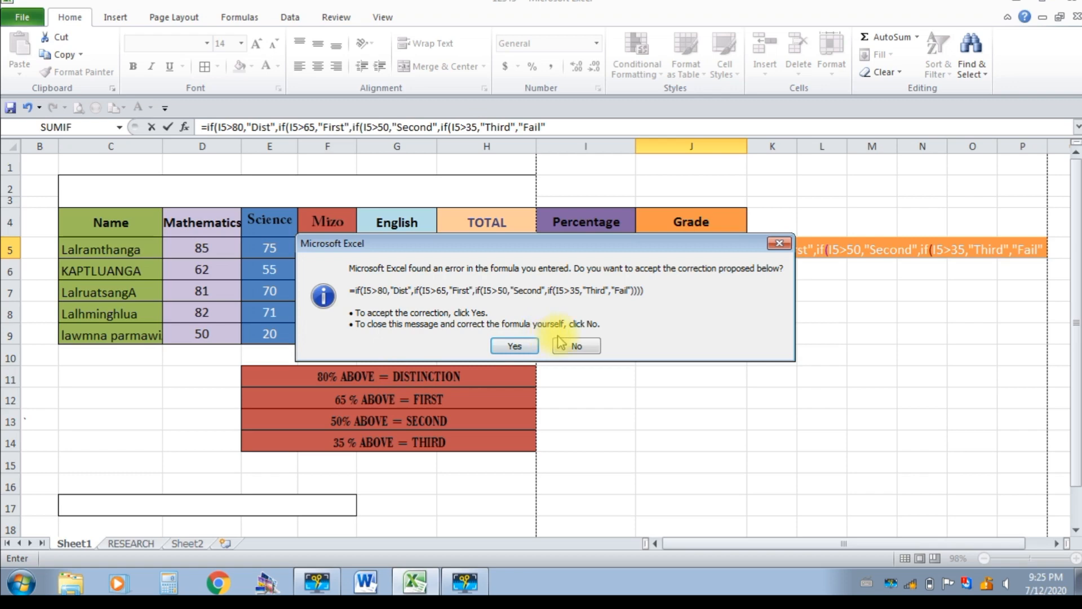
click(576, 345)
click(546, 325)
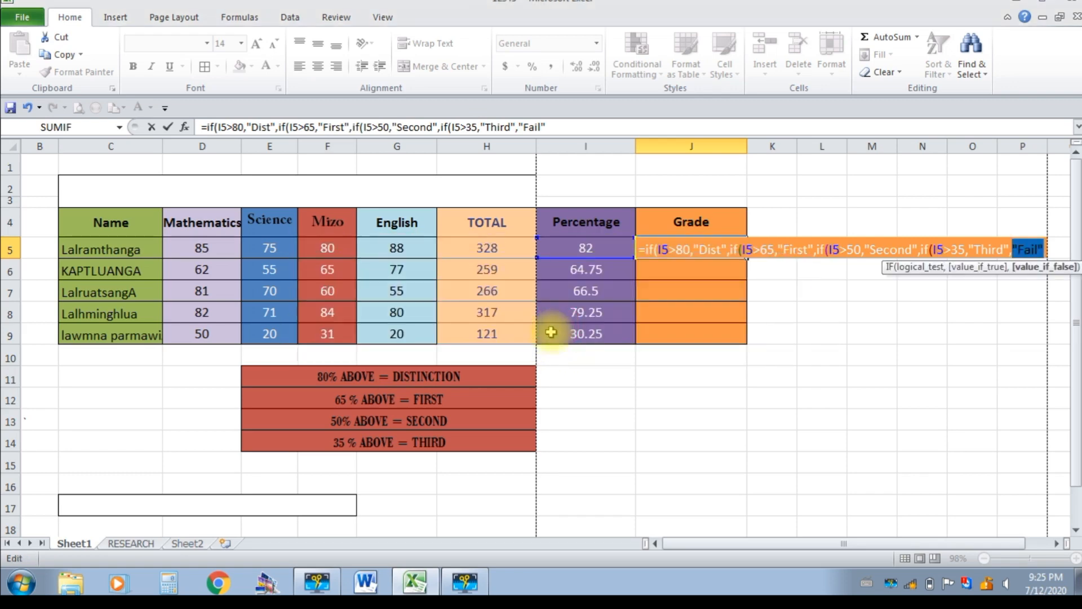
- Close all the nested IFs in the J5 formula with four closing parentheses and enter it
click(558, 126)
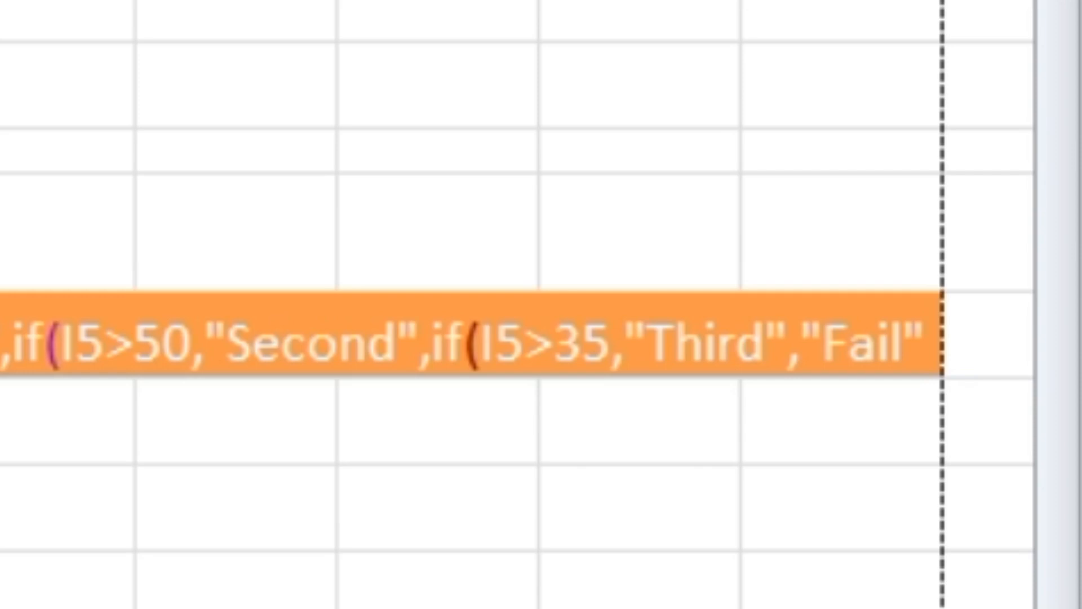
text())
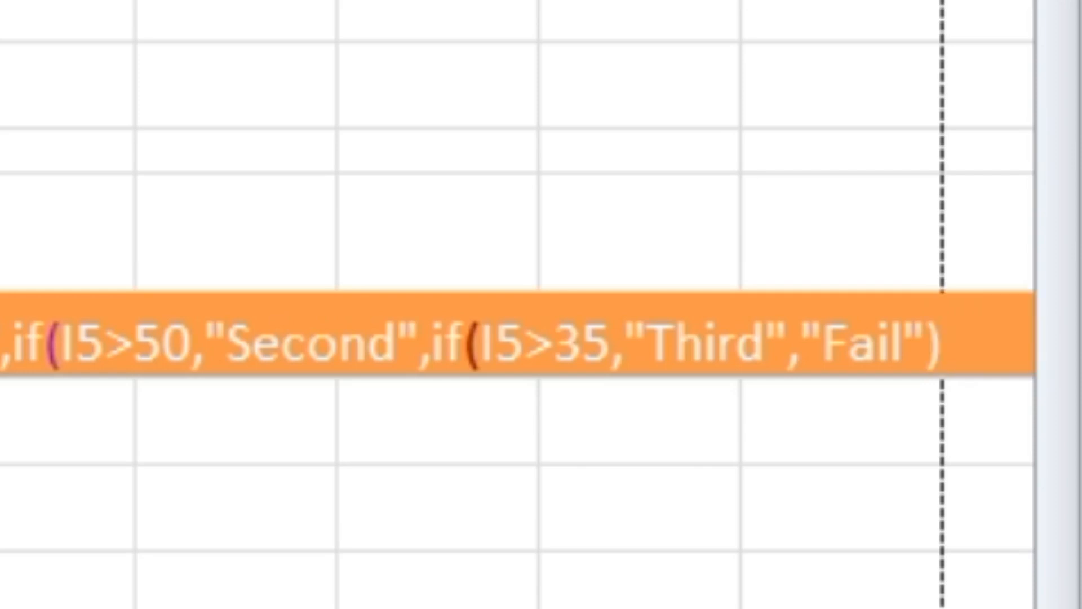
text())))
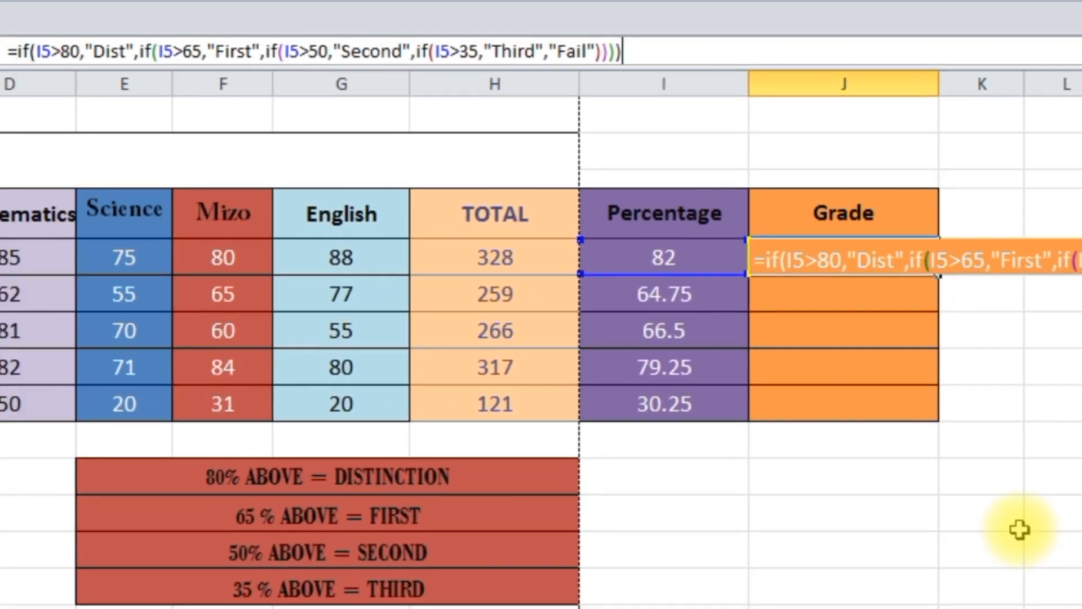
key(Return)
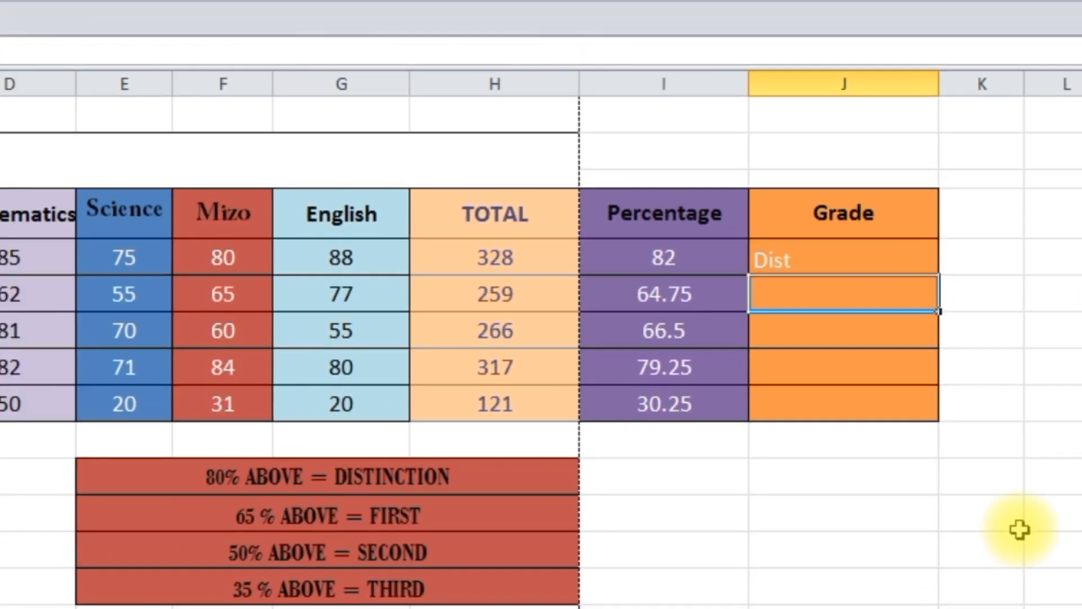
- Fill the grade formula from J5 down the Grade column through J9
click(787, 260)
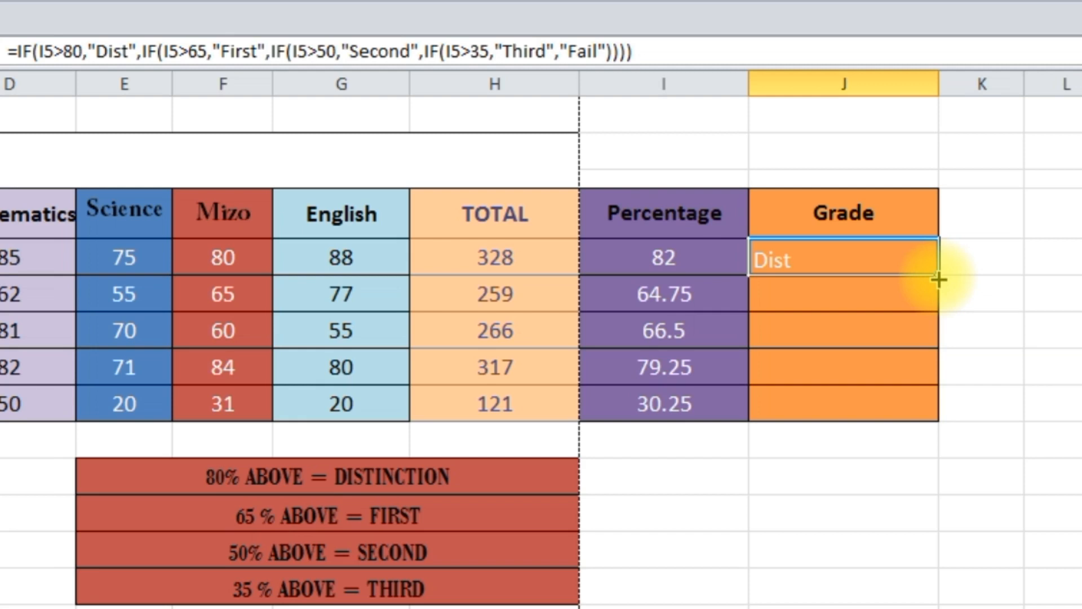
drag(939, 274, 926, 407)
click(833, 524)
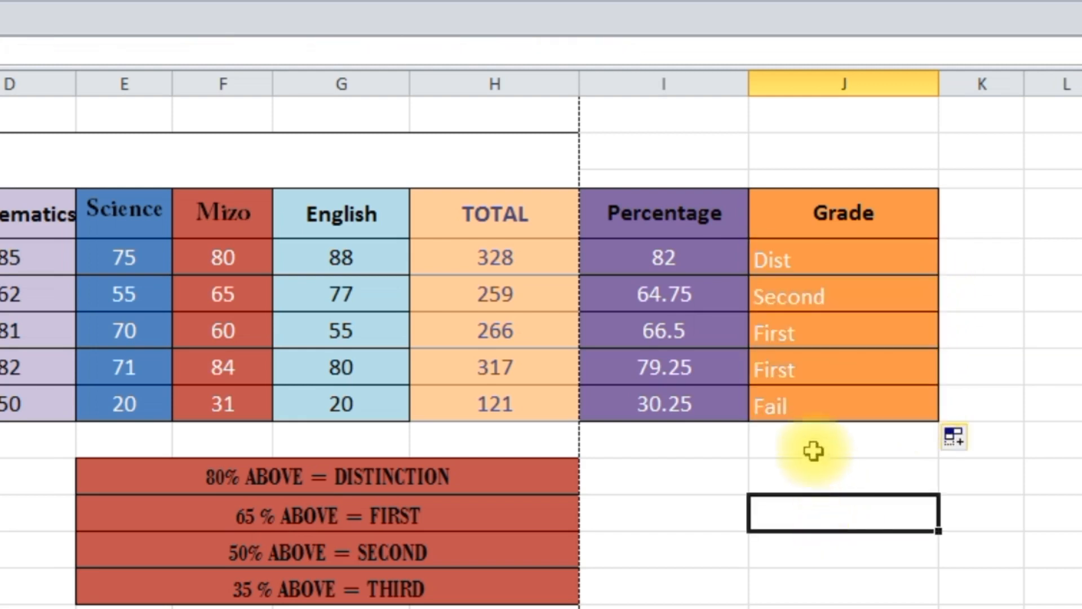
- Review the filled formulas in the Grade column cell by cell from J9 up to J5
click(801, 401)
click(809, 370)
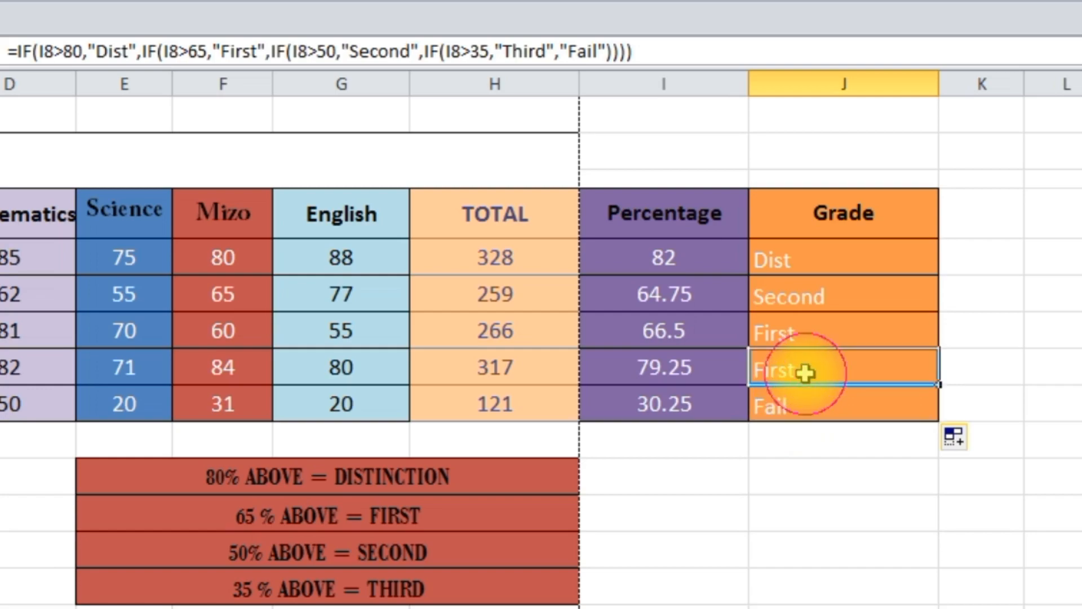
click(815, 338)
click(800, 296)
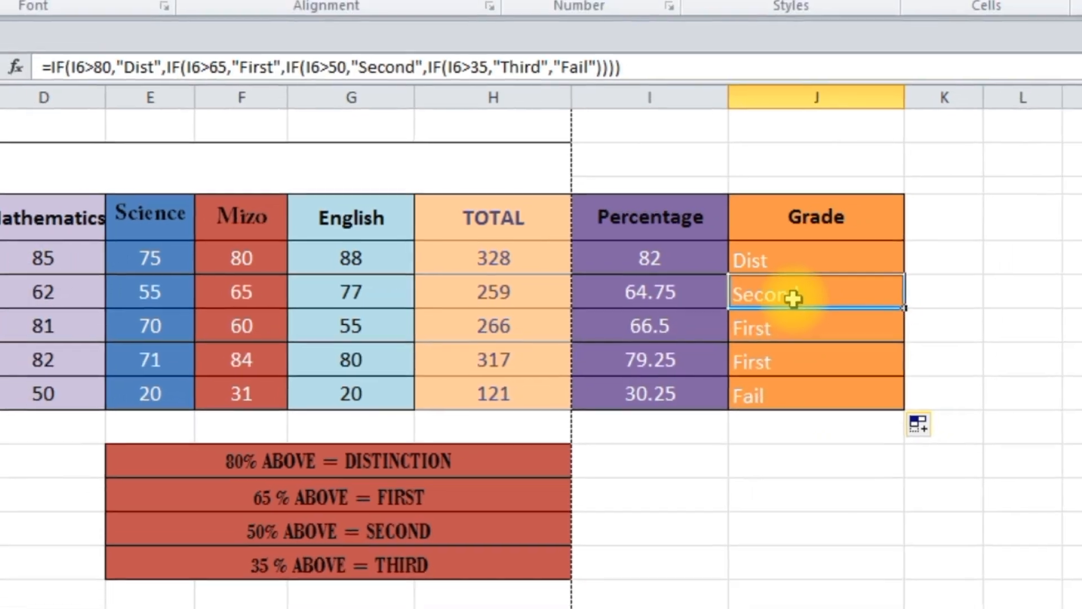
click(802, 257)
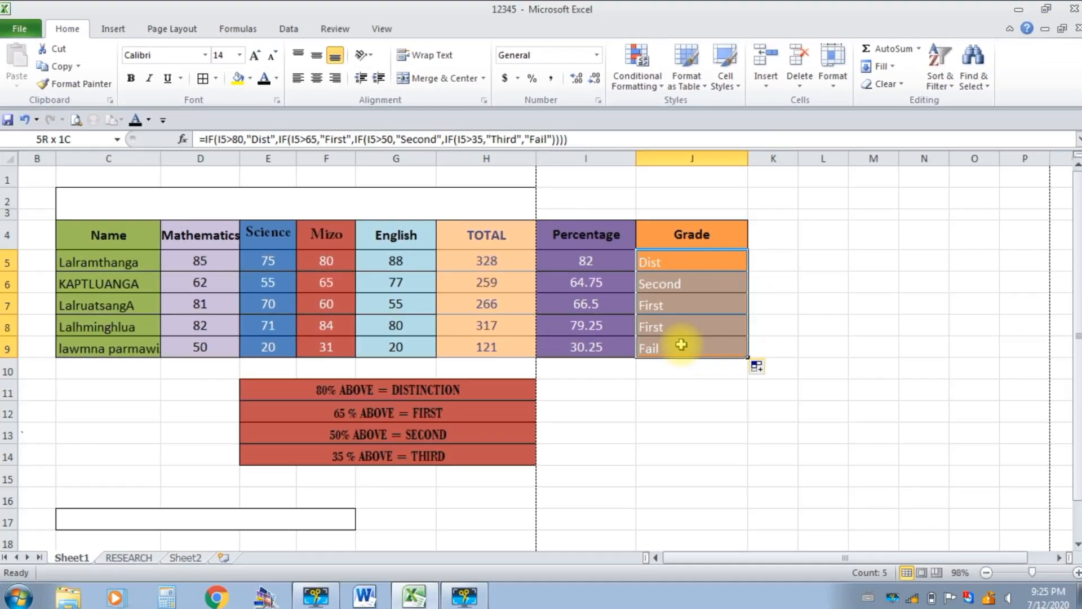